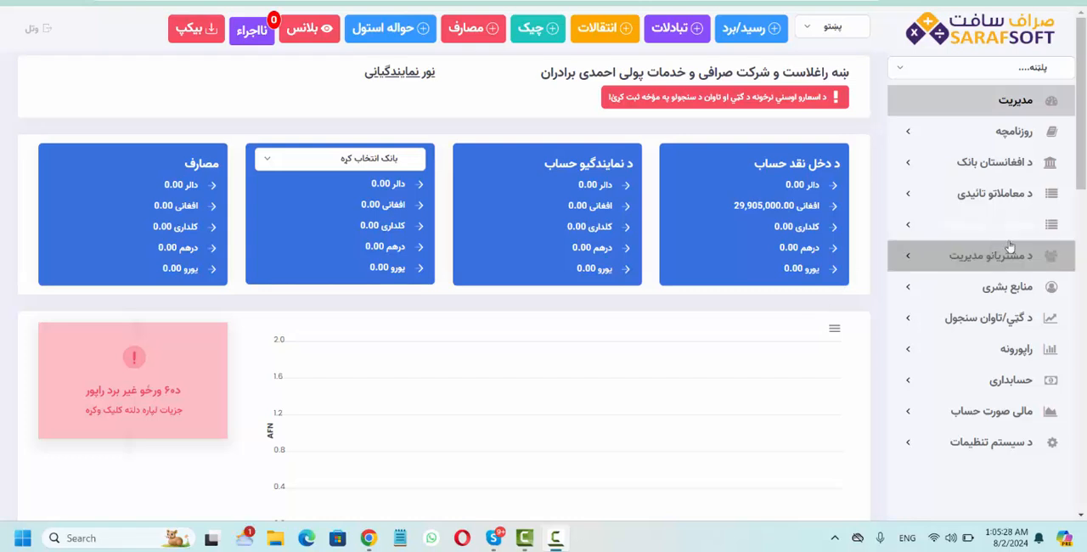
# - Open the individual customer registration form (حقیقی مشتریانو راجستر) and enter the customer's first name in Persian script
pyautogui.click(930, 259)
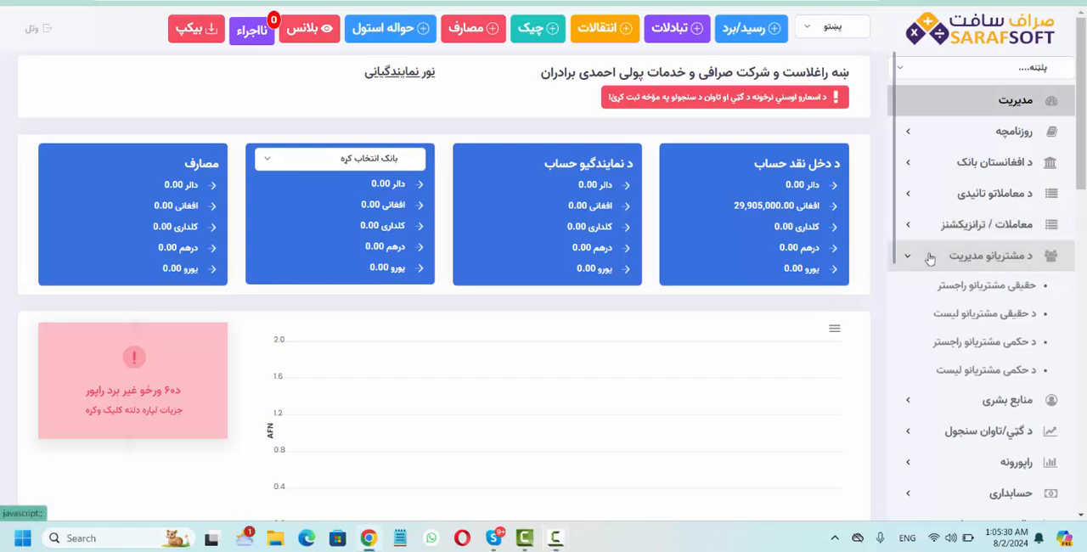
pyautogui.click(988, 295)
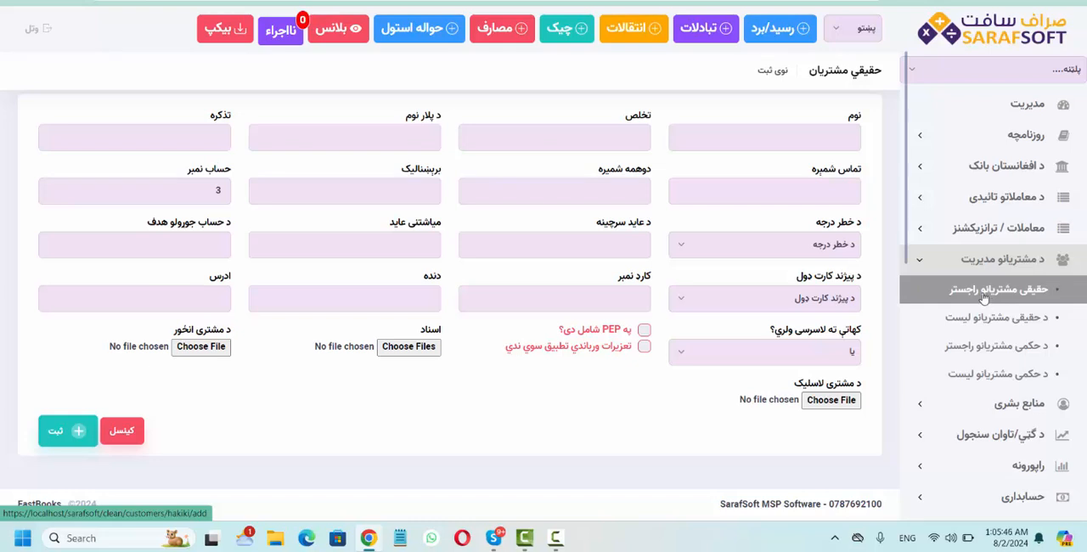
pyautogui.click(817, 136)
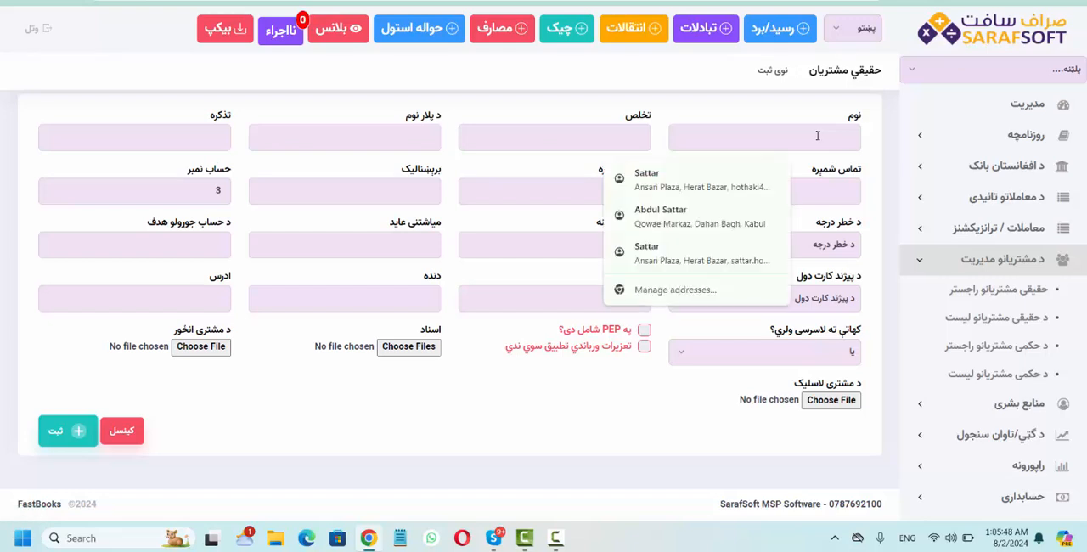
pyautogui.press('Escape')
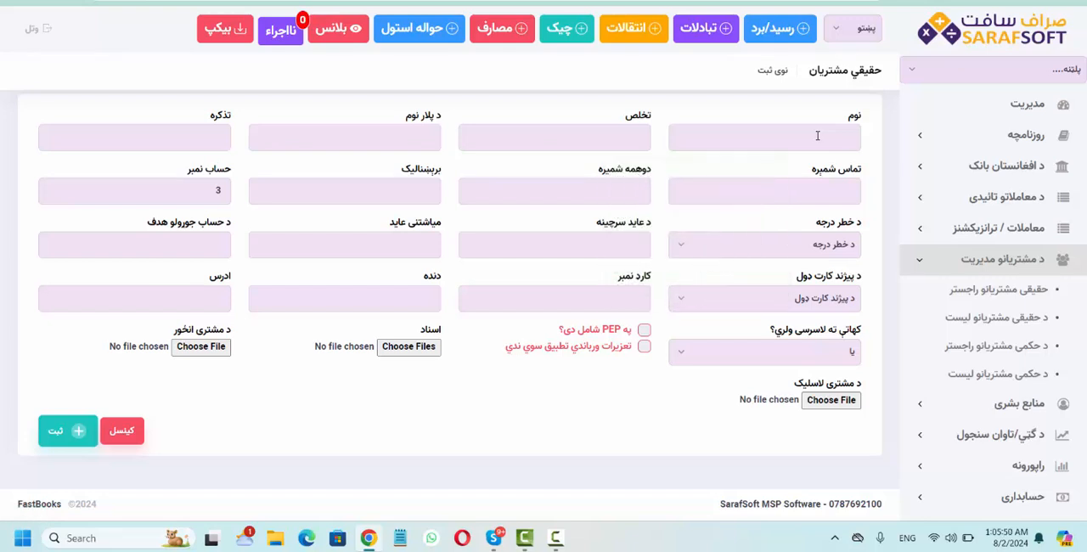
pyautogui.write('hp')
pyautogui.press('BackSpace')
pyautogui.press('BackSpace')
pyautogui.hotkey('alt', 'shift')
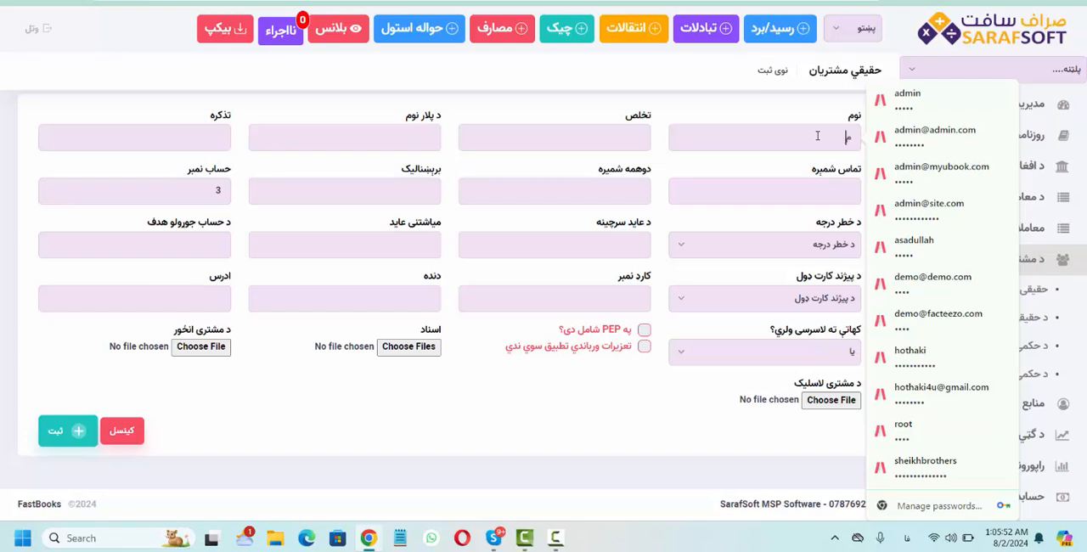
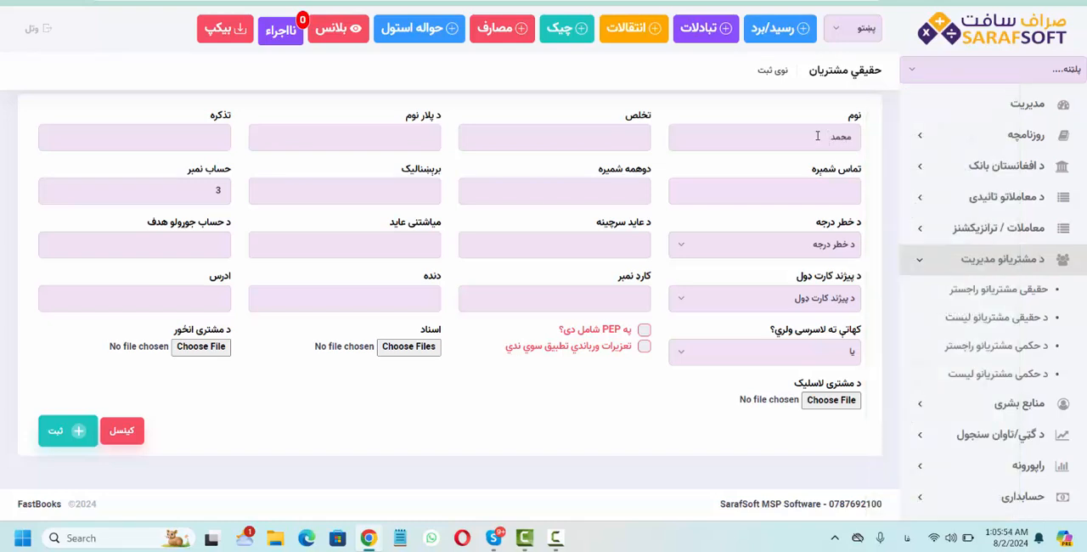
pyautogui.press('Tab')
# - Enter the customer's last name and father's name
pyautogui.press('Tab')
pyautogui.write('عبدالخالق')
pyautogui.press('Tab')
# - Fill in the customer's tazkira number and contact phone number, leaving the second number and e-mail empty
pyautogui.write('۹۸۹۸۹۸')
pyautogui.press('Tab')
pyautogui.write('۰۸۸۹۸۹۸')
pyautogui.press('Tab')
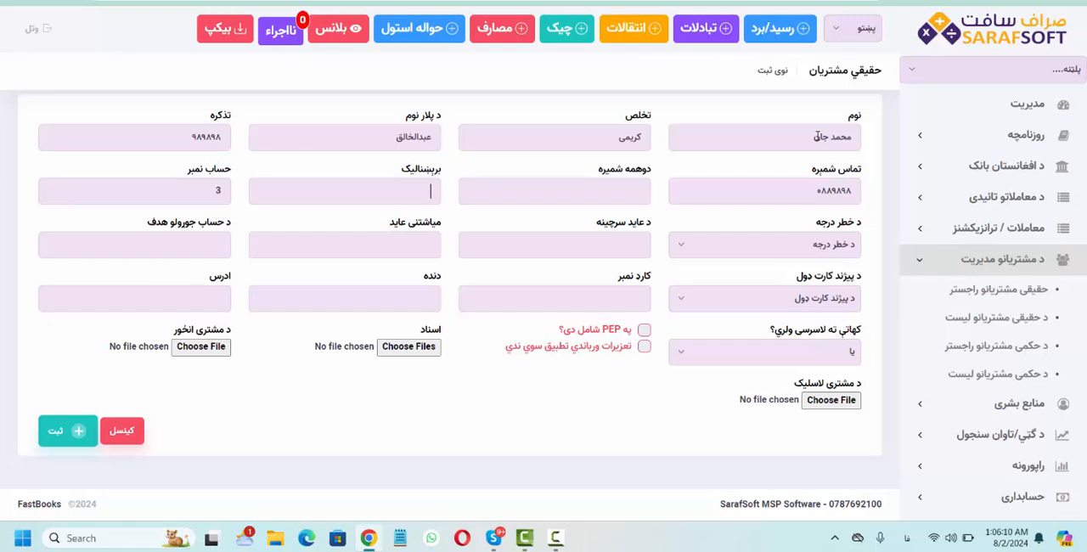
pyautogui.press('Tab')
pyautogui.press('Tab')
# - Set the customer's risk level to لږ and enter عادی دوکانداری as the source of income
pyautogui.click(814, 246)
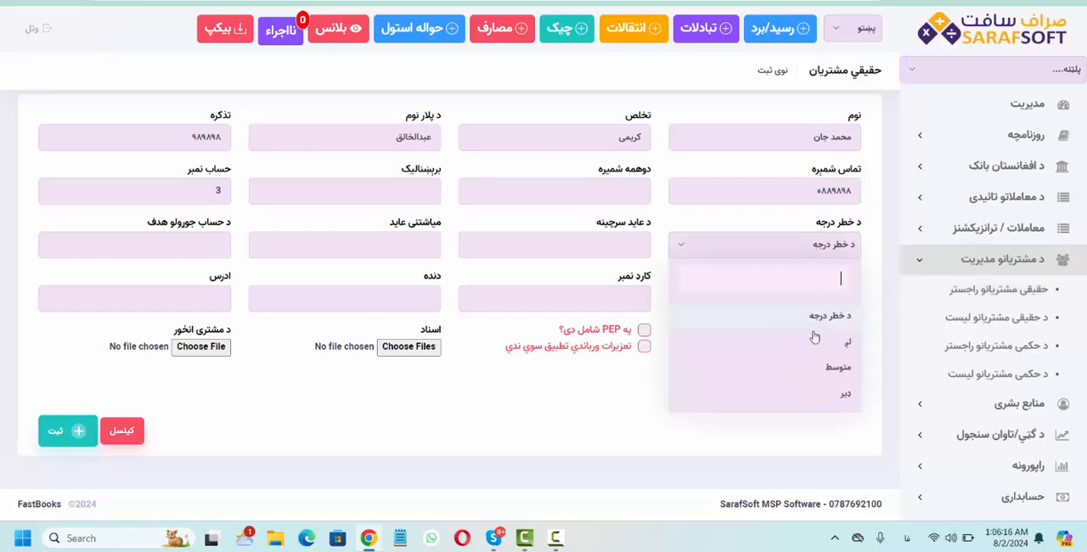
pyautogui.click(814, 340)
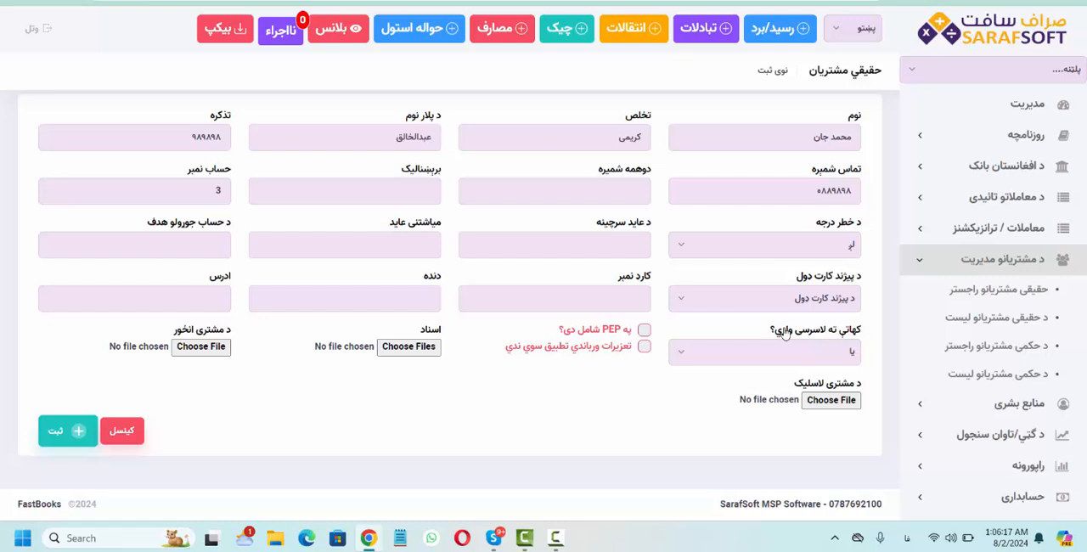
pyautogui.click(618, 240)
pyautogui.write('عادی دوکانداری')
pyautogui.press('Tab')
# - Enter a monthly income of 50000 and حواله و تبادله as the purpose of opening the account
pyautogui.write('50000')
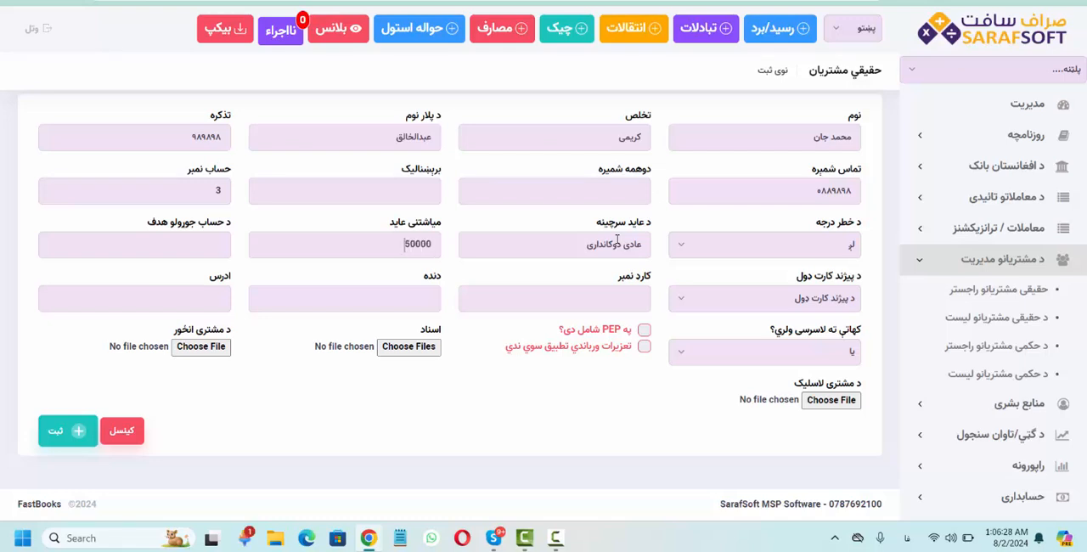
pyautogui.press('Tab')
pyautogui.write('حواله و تبادله')
# - Choose تذکره as the identification card type and enter the card number
pyautogui.press('Tab')
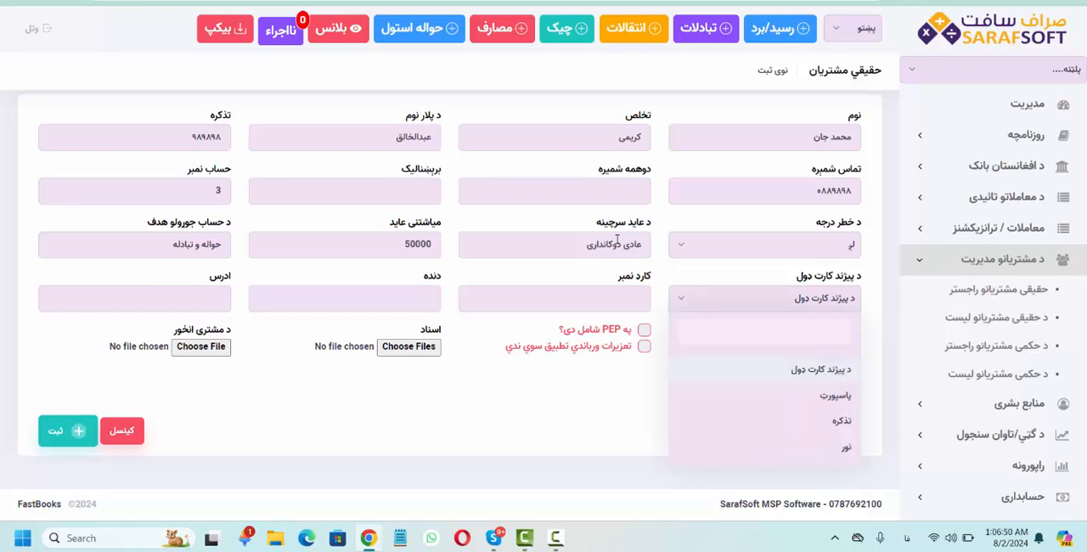
pyautogui.press('Down')
pyautogui.press('Down')
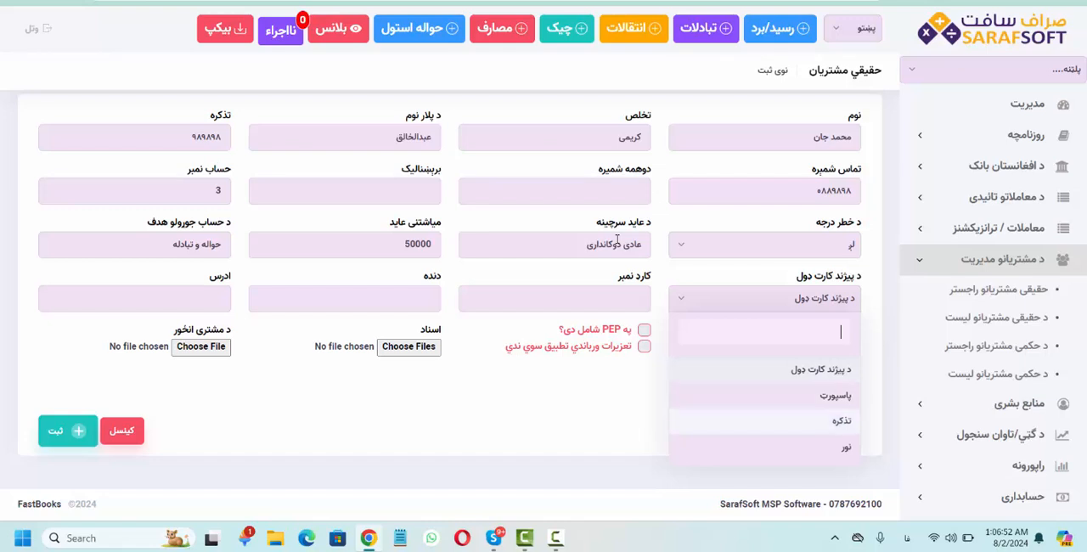
pyautogui.press('Down')
pyautogui.press('Up')
pyautogui.press('Return')
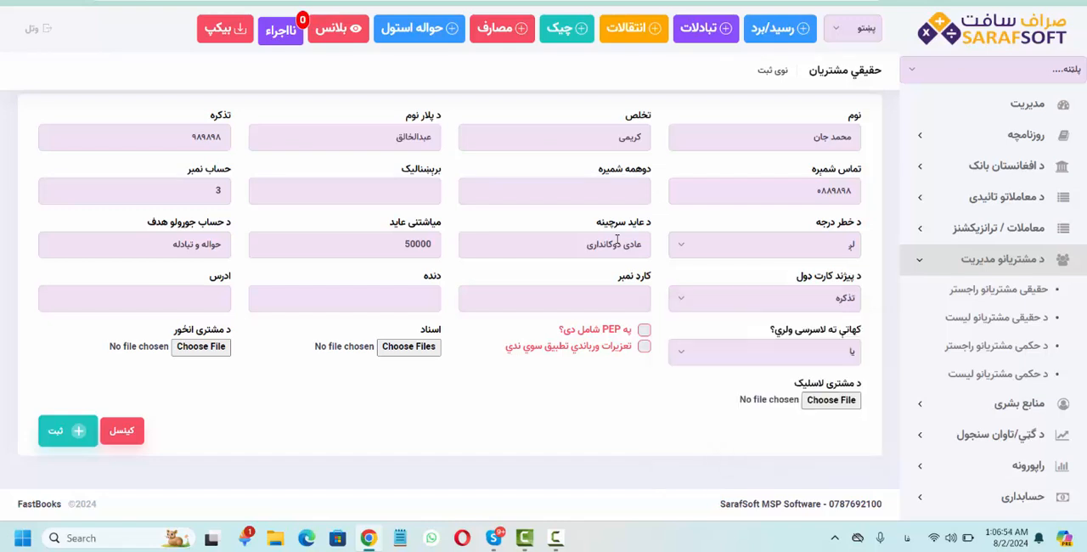
pyautogui.click(508, 303)
pyautogui.write('54545454')
# - Enter دوکاندار as the customer's occupation and fill in the address
pyautogui.click(398, 302)
pyautogui.write('دوا')
pyautogui.press('BackSpace')
pyautogui.write('کاندار')
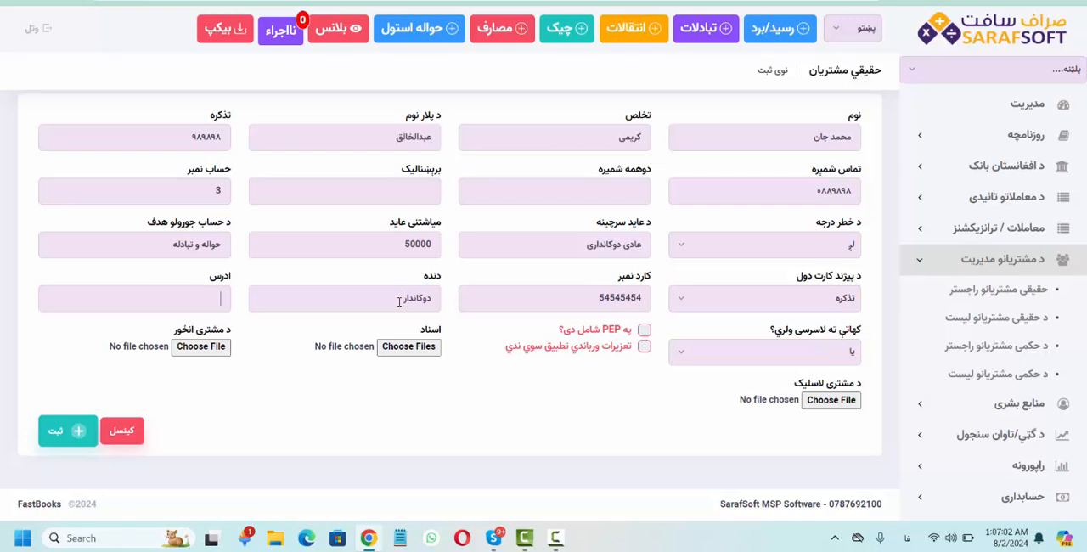
pyautogui.press('Tab')
pyautogui.write('کندهار')
# - Switch the customer's account access option to بلی, and return it to یا
pyautogui.click(701, 359)
pyautogui.click(761, 452)
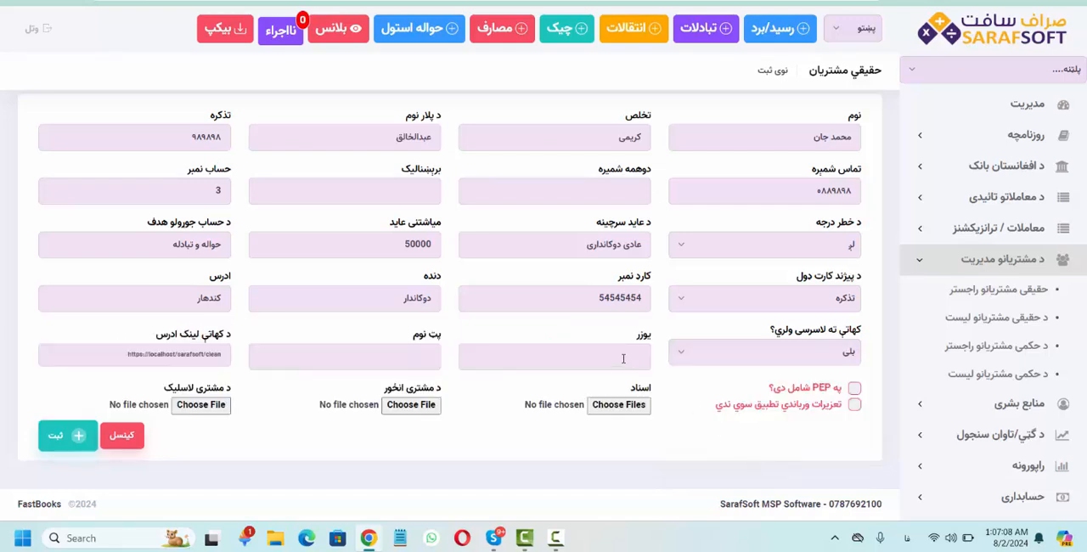
pyautogui.click(744, 361)
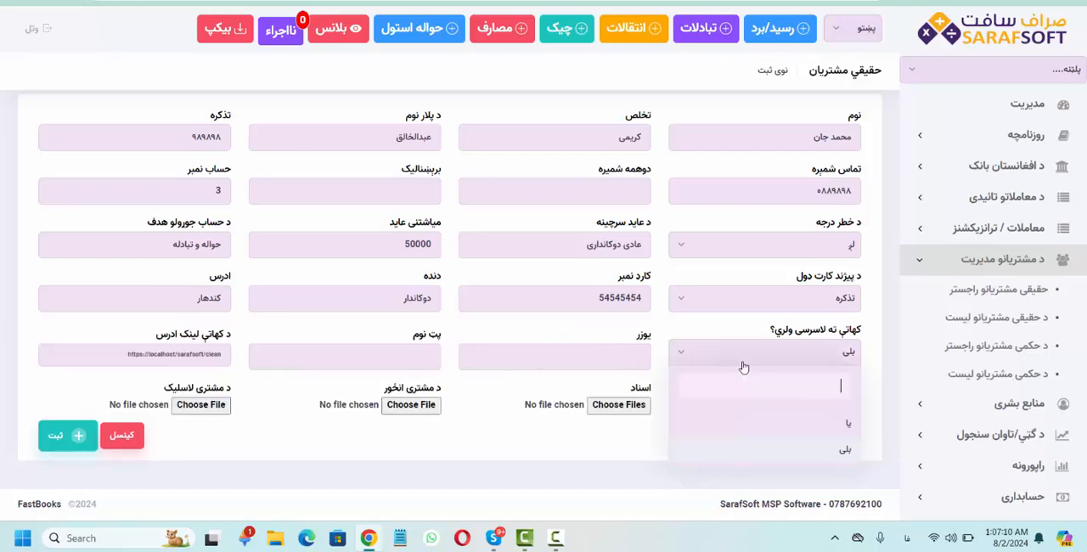
pyautogui.click(850, 427)
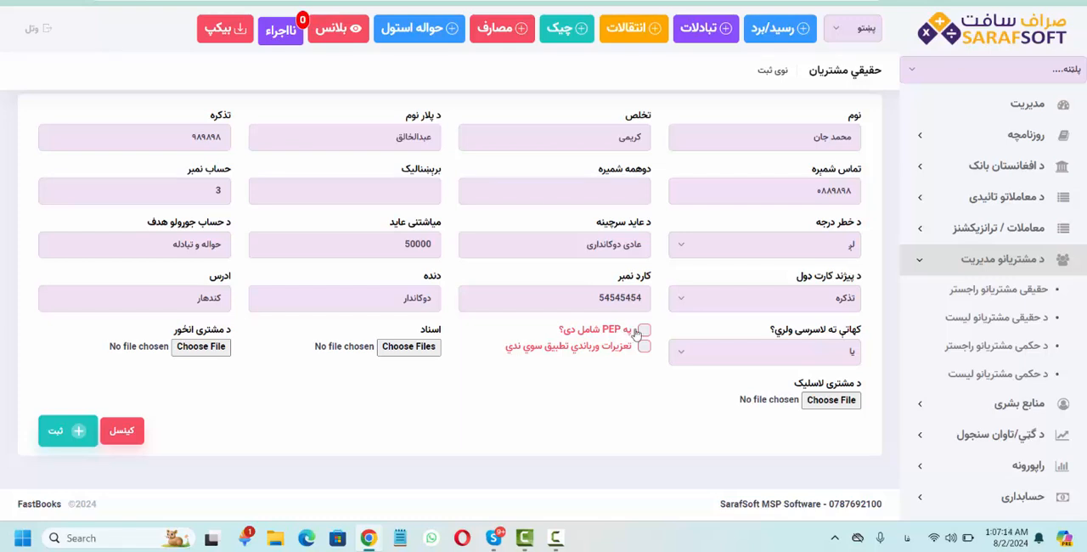
# - Check where the sanctions list is found under د افغانستان بانک and tick the customer's sanctions declaration (تعزیرات ورباندي تطبیق سوي ندي)
pyautogui.click(939, 168)
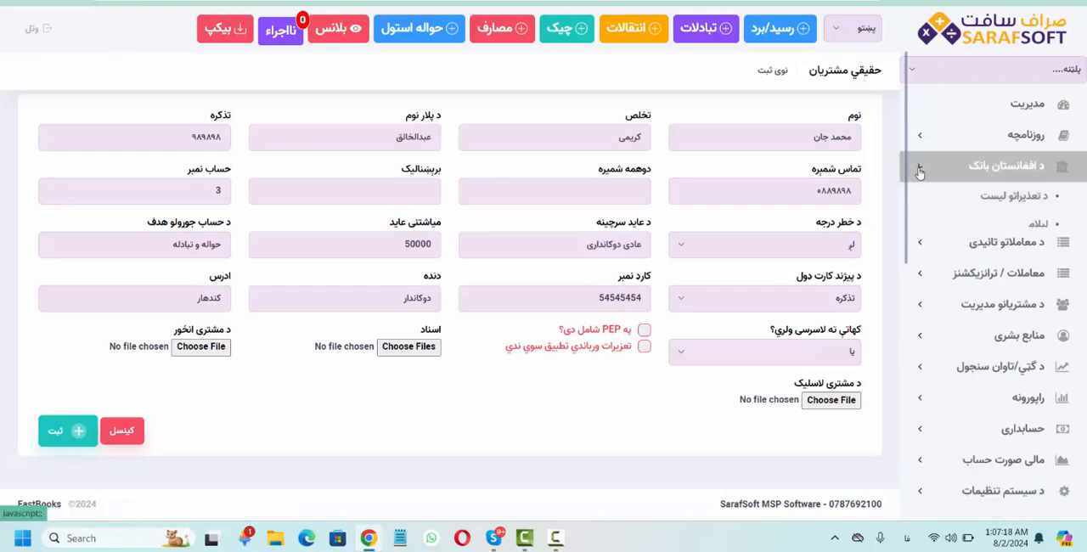
pyautogui.click(921, 166)
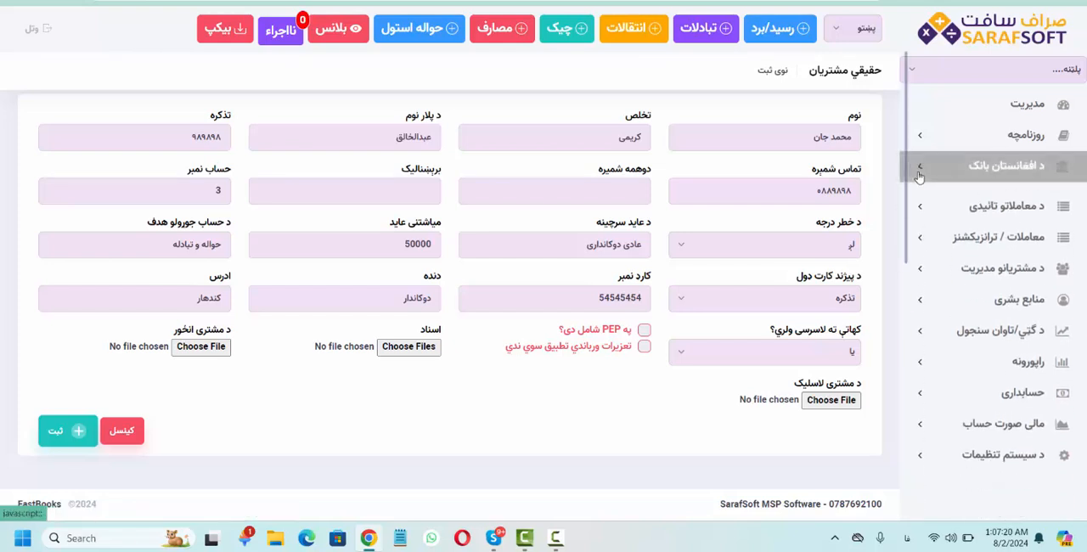
pyautogui.click(644, 349)
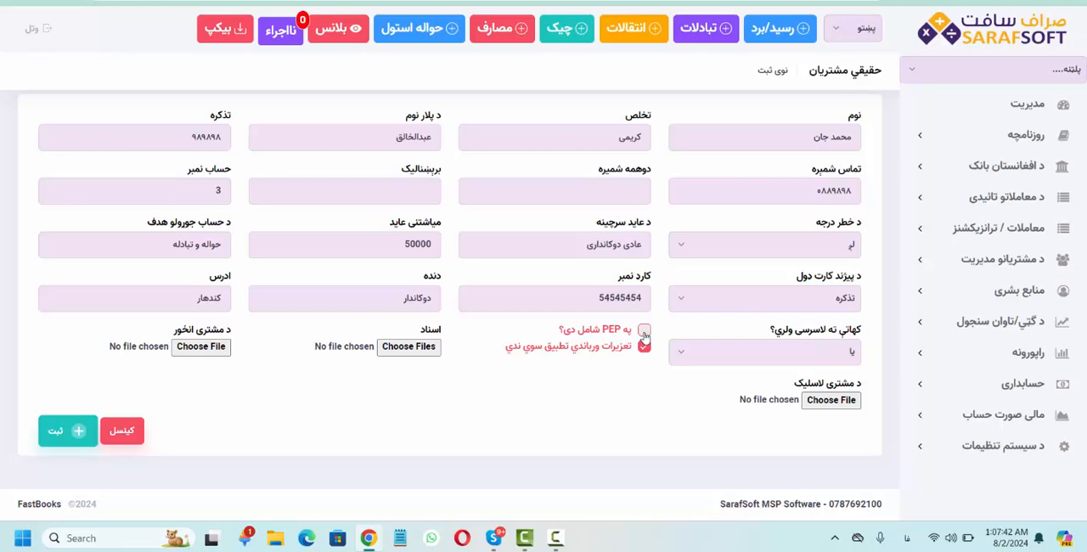
# - Submit the individual customer's registration without attaching any documents
pyautogui.click(409, 346)
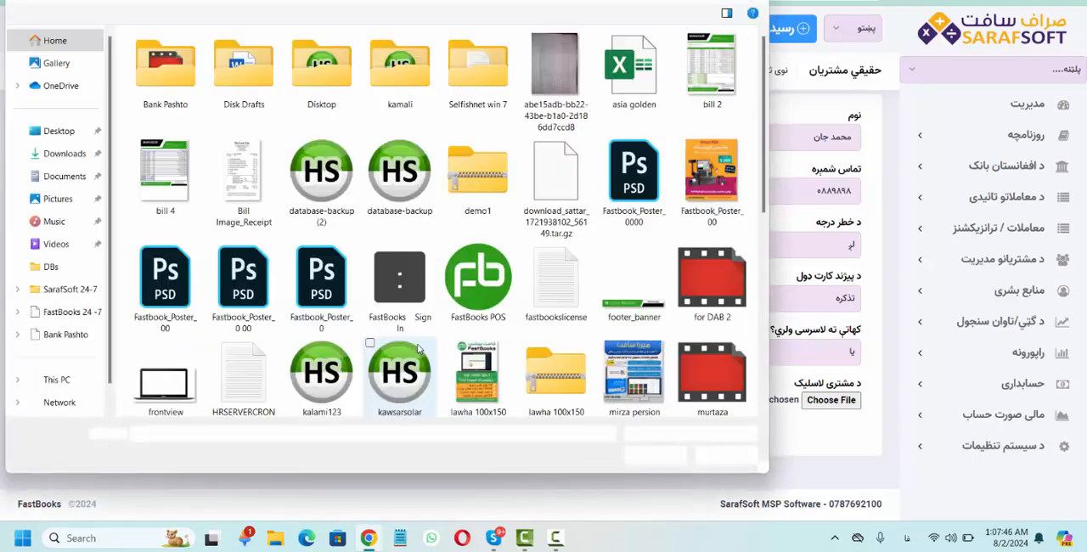
pyautogui.click(726, 456)
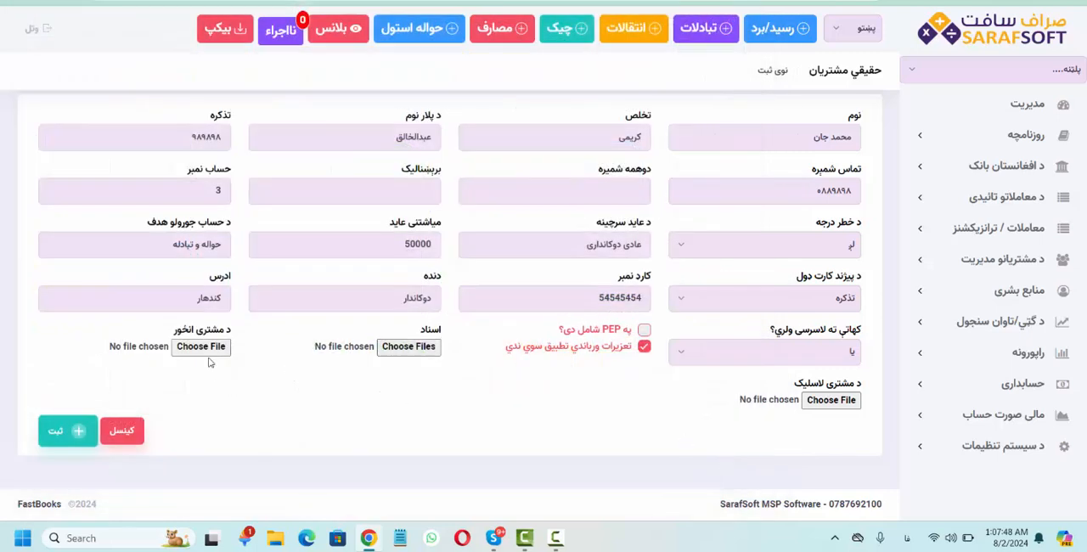
pyautogui.click(56, 431)
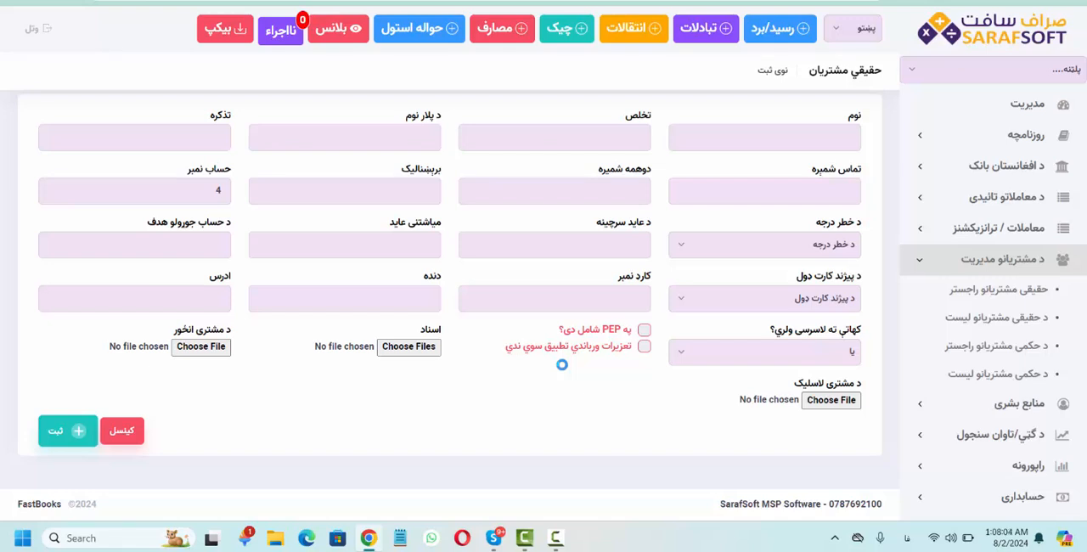
# - Open the list of individual customers (د حقیقی مشتریانو لیست) to review the registered customer
pyautogui.click(925, 267)
pyautogui.click(924, 267)
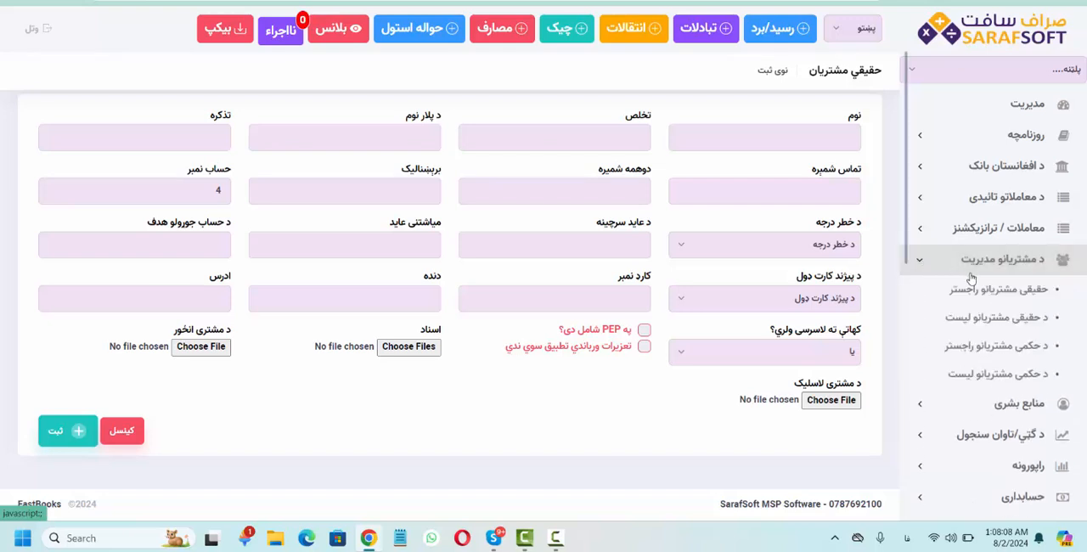
pyautogui.click(990, 321)
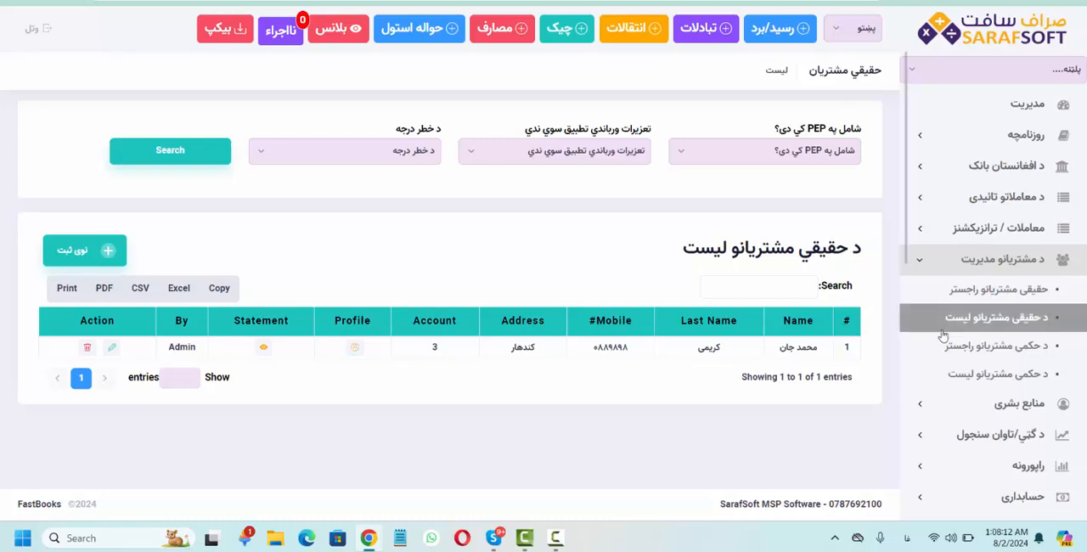
# - Open the legal customer registration form (د حکمی مشتریانو راجستر) and enter فاست بوکس شرکت as the company name
pyautogui.click(1005, 349)
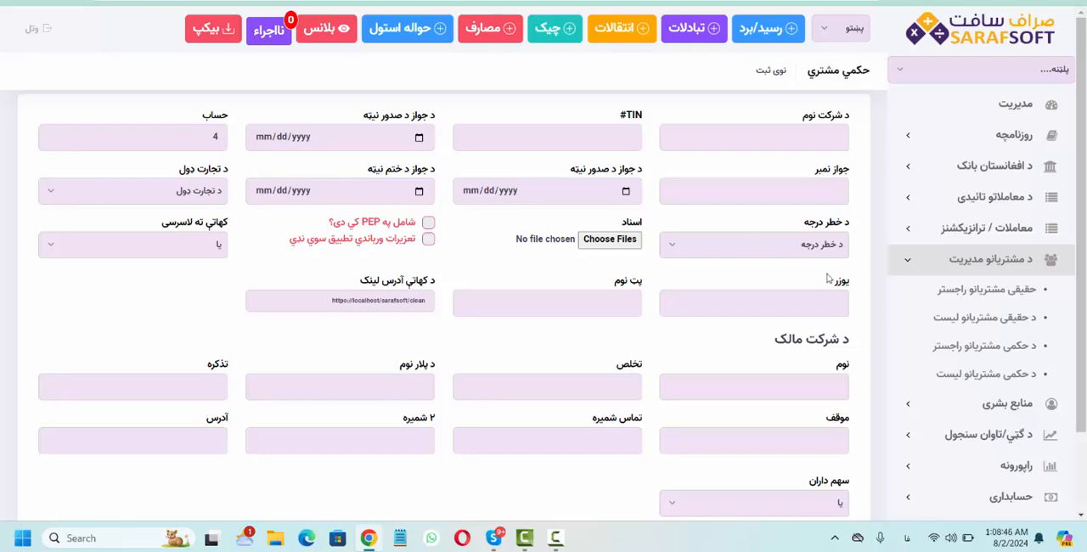
pyautogui.click(790, 133)
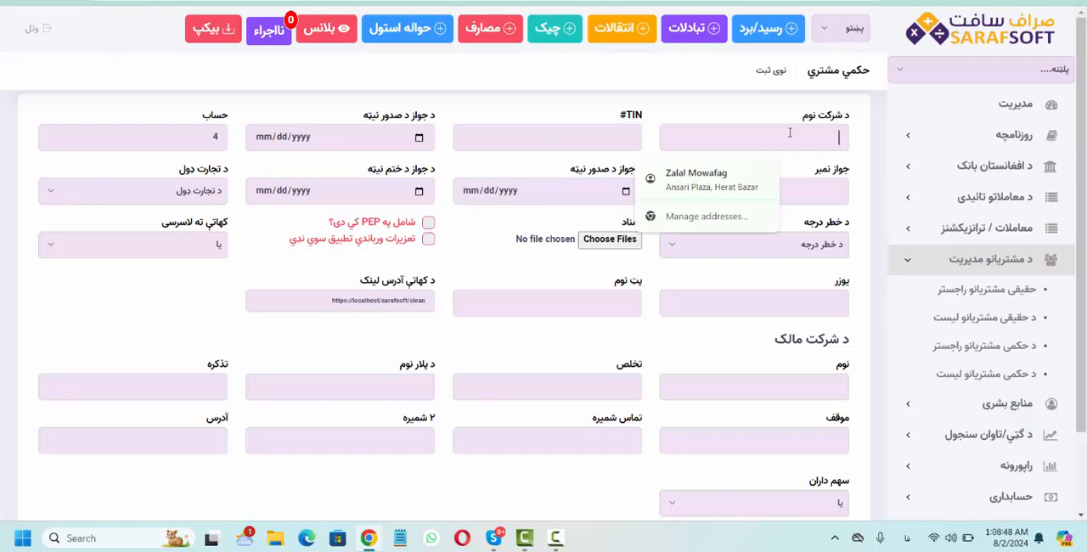
pyautogui.write('اف')
pyautogui.write('ست بک')
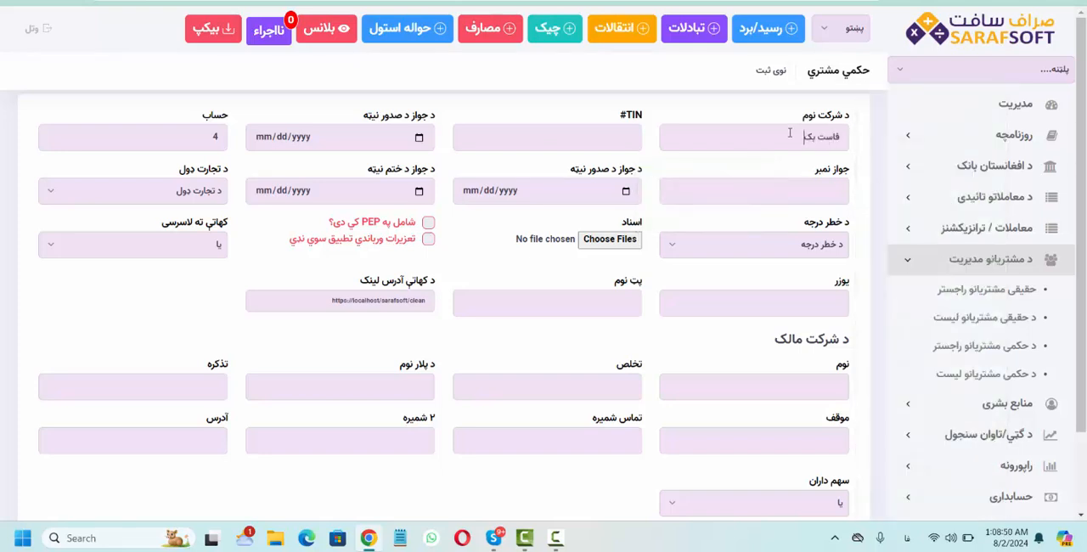
pyautogui.write('ر')
pyautogui.write('کس شرکت')
pyautogui.press('Tab')
# - Enter the company's TIN and set the license issue date next to it to 08/03/2024
pyautogui.write('45554')
pyautogui.press('Tab')
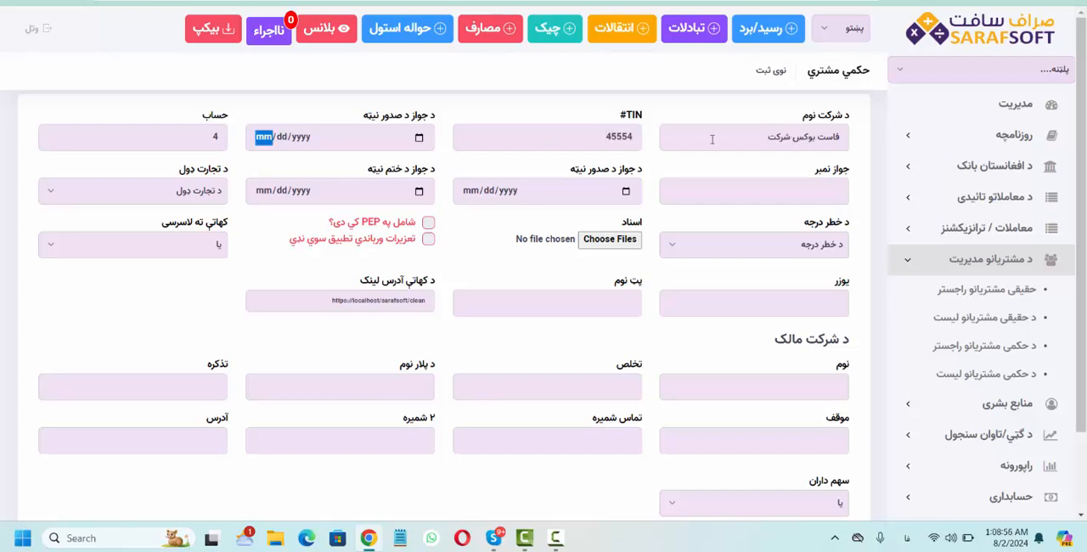
pyautogui.click(419, 137)
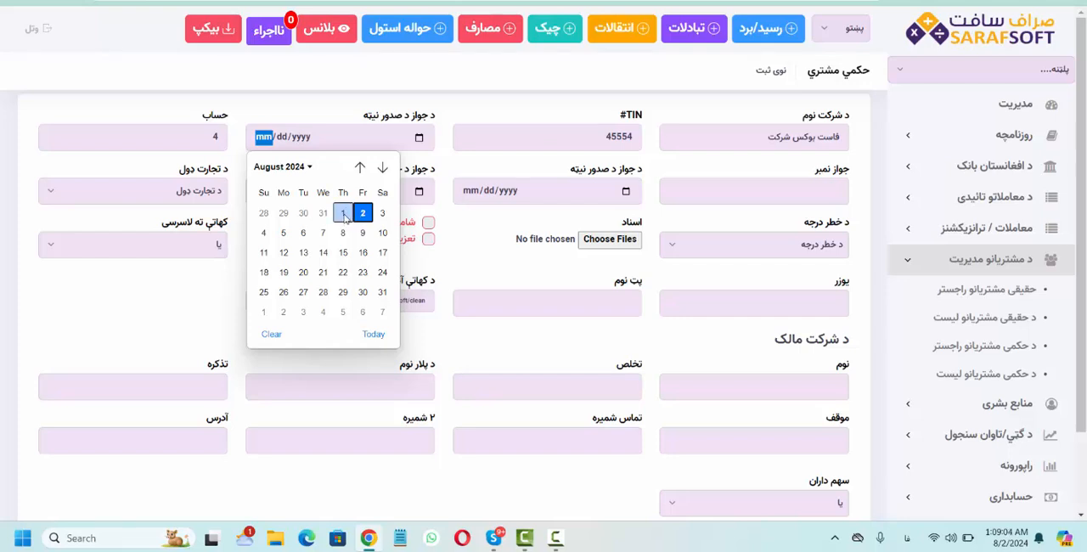
pyautogui.click(382, 213)
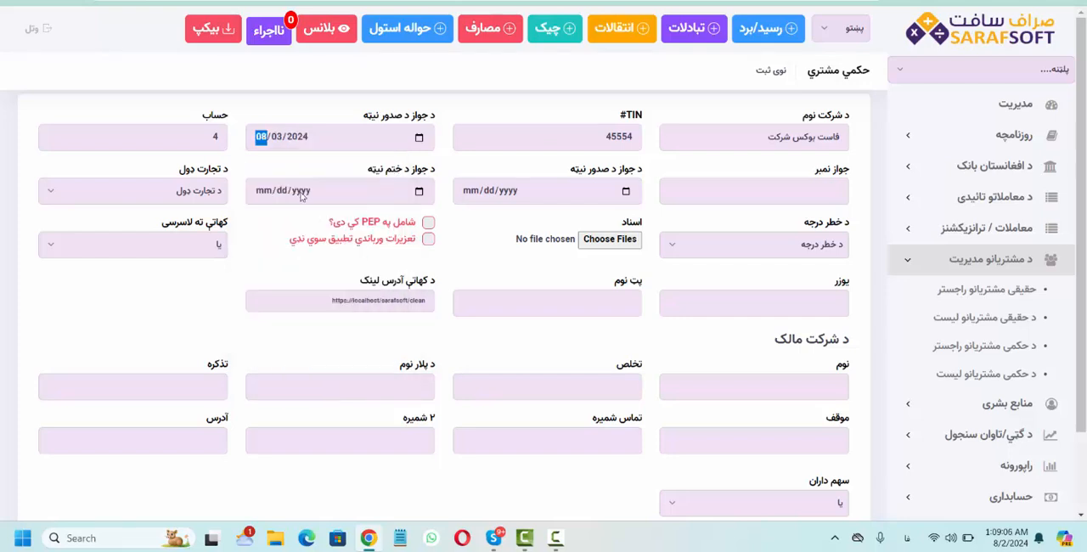
# - Set the license expiry date to 08/27/2024 and the second issue date, beside the license number, to 08/02/2024
pyautogui.click(427, 194)
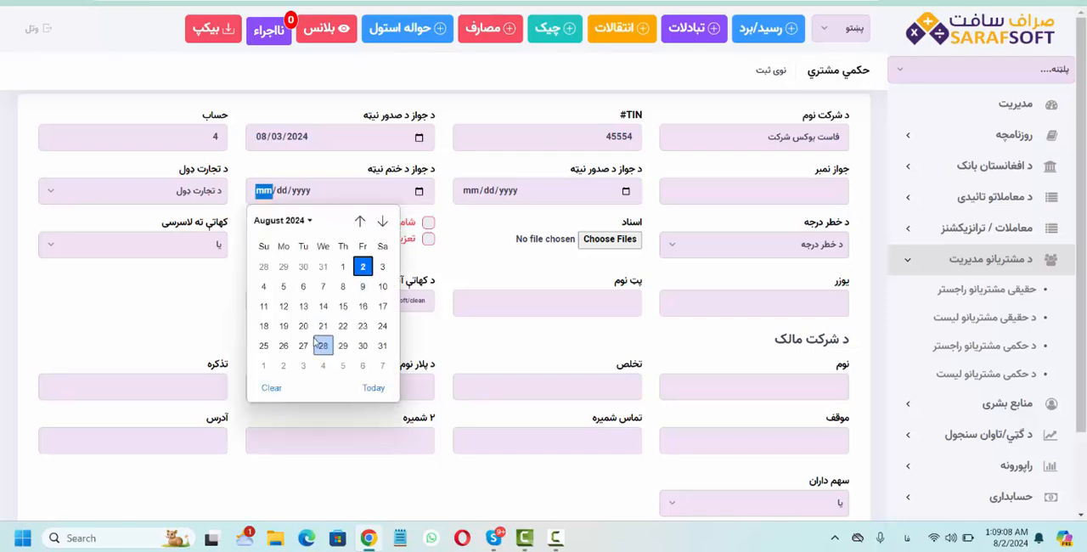
pyautogui.click(304, 345)
pyautogui.click(627, 195)
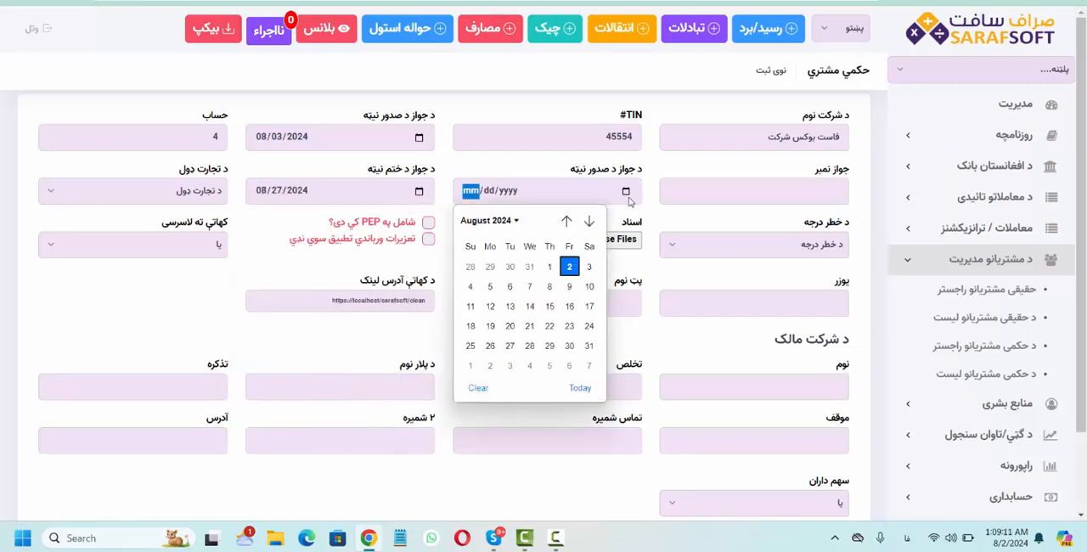
pyautogui.click(589, 221)
pyautogui.click(567, 221)
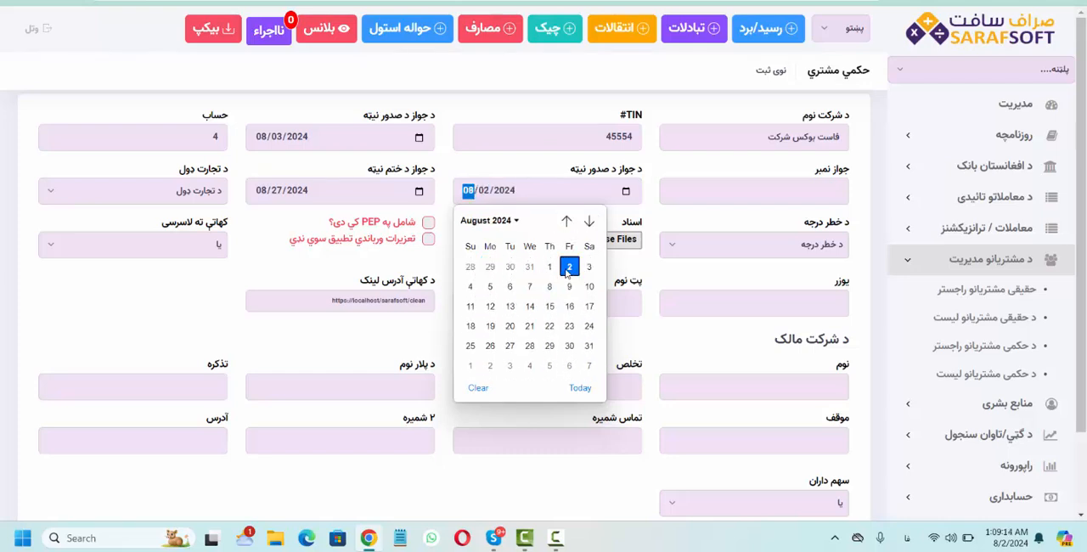
pyautogui.click(569, 269)
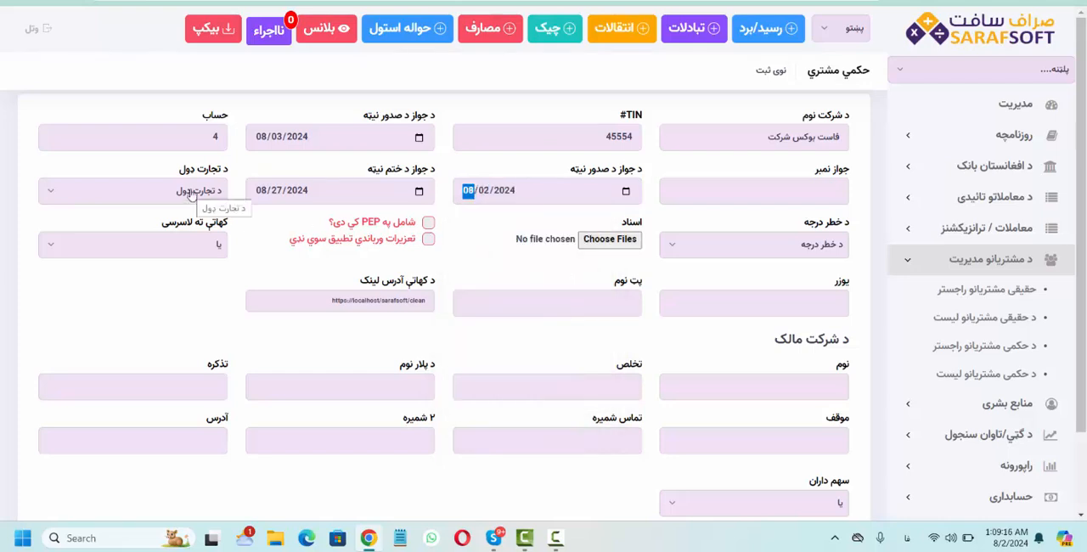
# - Enter the company's license number and set the business type (د تجارت ډول) to واردات و صادرات شرکت
pyautogui.click(738, 192)
pyautogui.write('54')
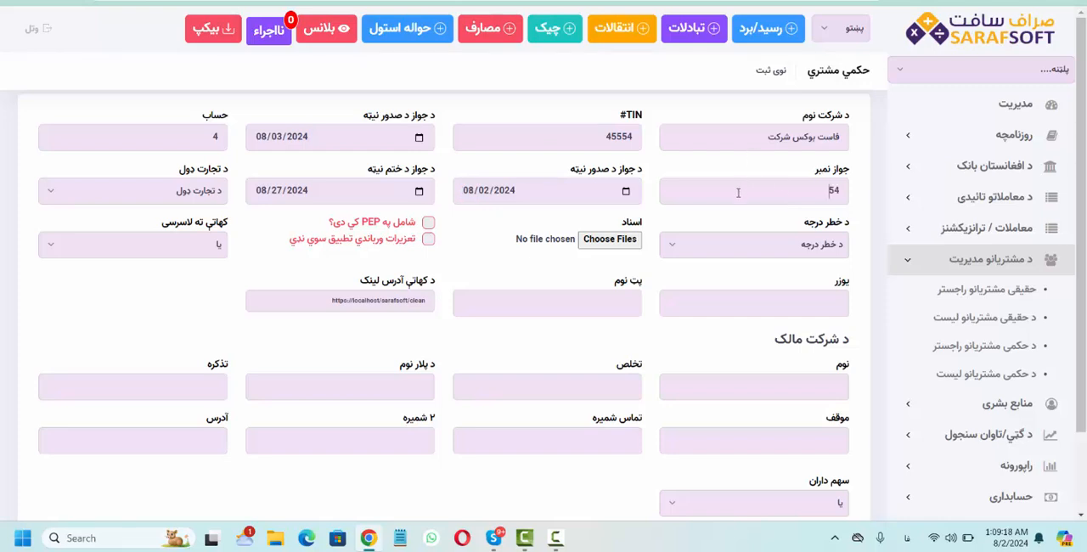
pyautogui.write('545454')
pyautogui.click(191, 195)
pyautogui.scroll(-3, 189, 351)
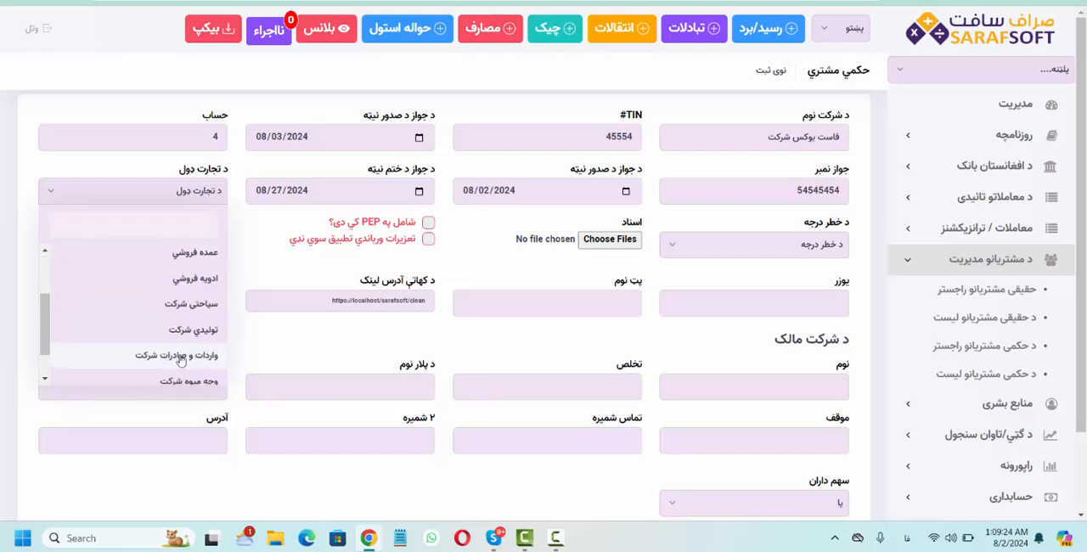
pyautogui.scroll(-2, 183, 359)
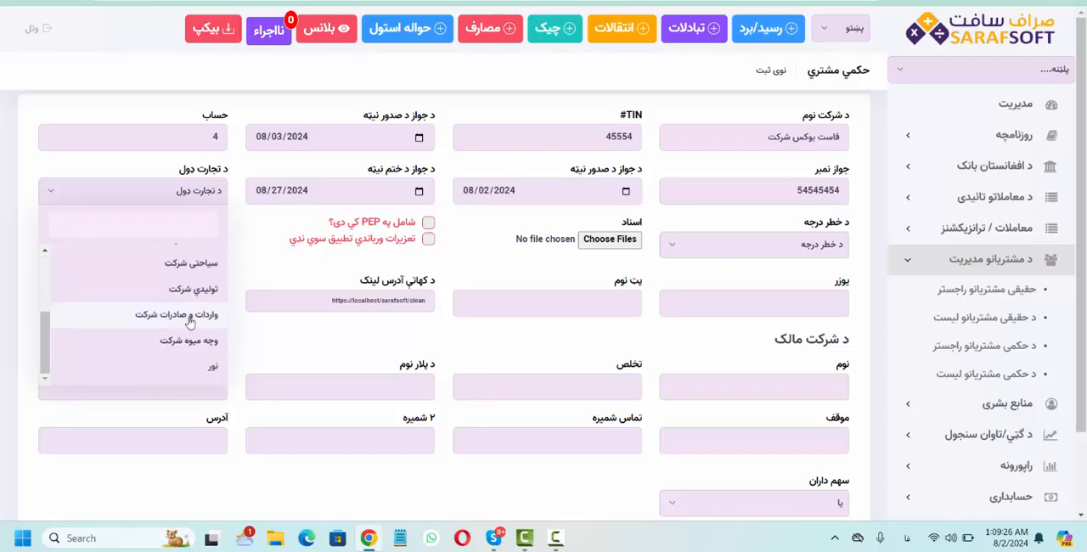
pyautogui.click(189, 319)
# - Set the risk level (د خطر درجه) to لږ and tick the sanctions option تعزیرات ورباندي تطبیق سوي ندي, attaching no document
pyautogui.click(751, 244)
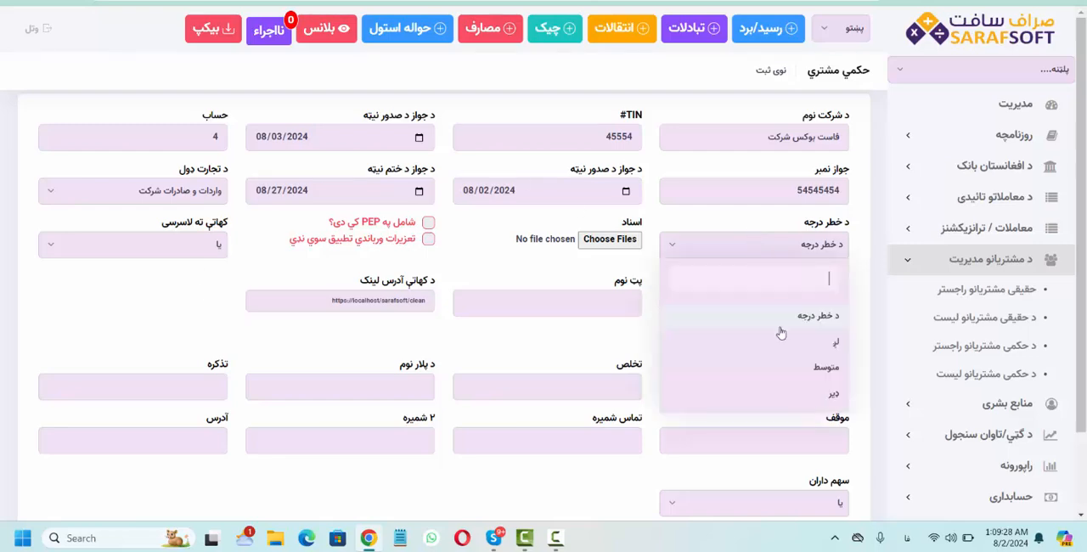
pyautogui.click(773, 346)
pyautogui.click(610, 239)
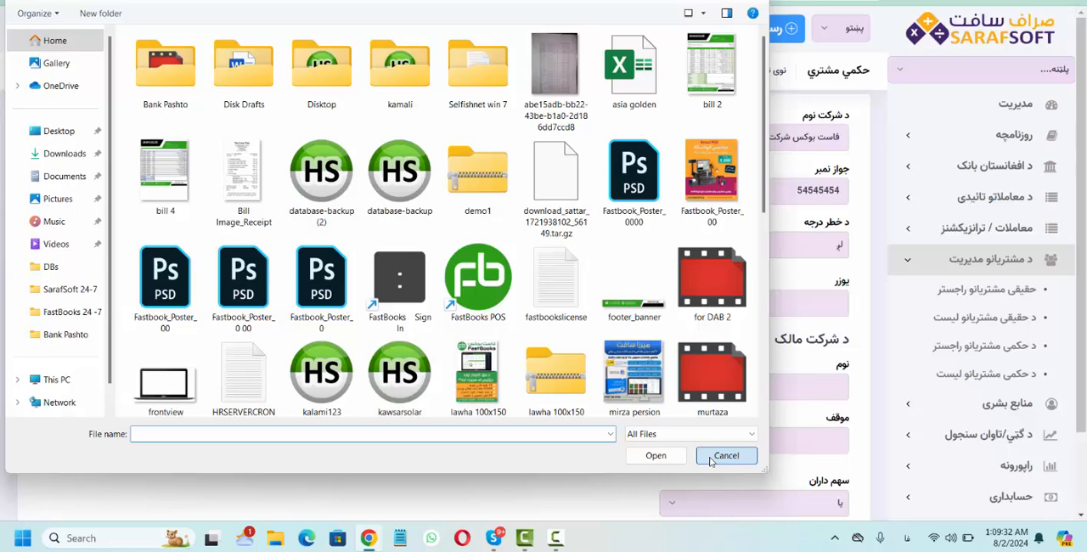
pyautogui.click(721, 454)
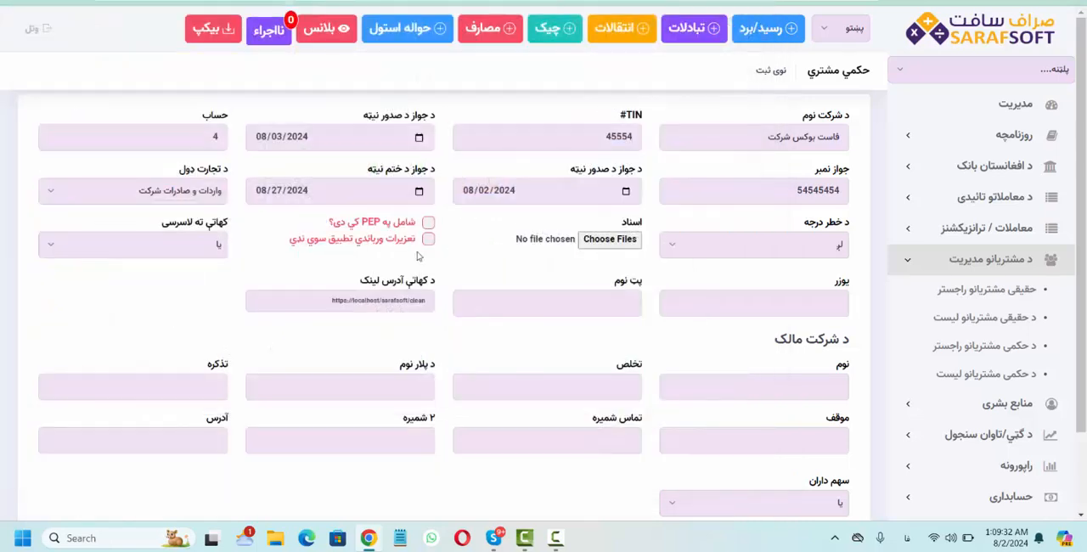
pyautogui.click(413, 245)
# - Try the account access option (کهاتي ته لاسرسی) as بلی and return it to یا
pyautogui.click(177, 249)
pyautogui.click(177, 249)
pyautogui.click(218, 245)
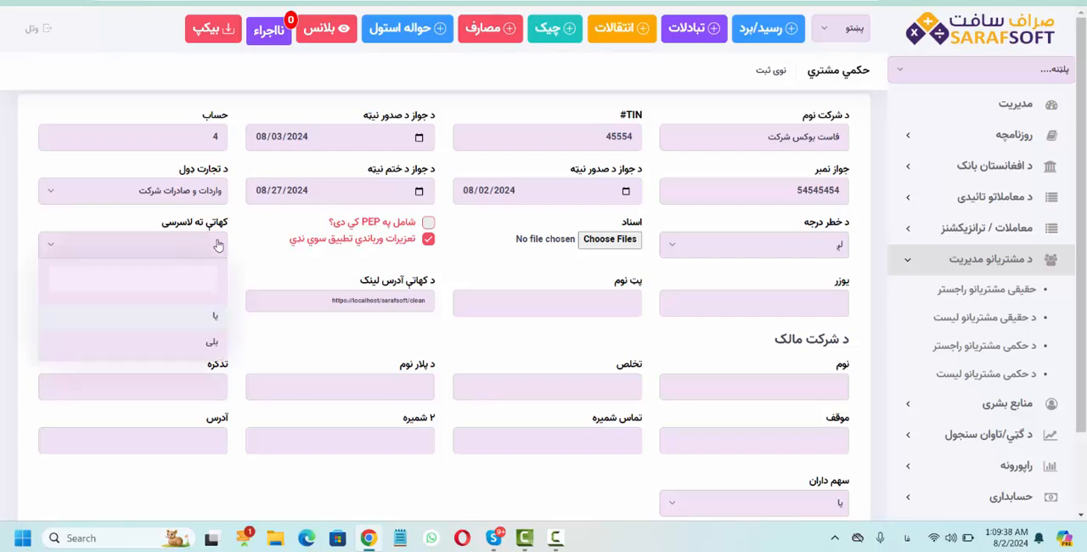
pyautogui.click(207, 248)
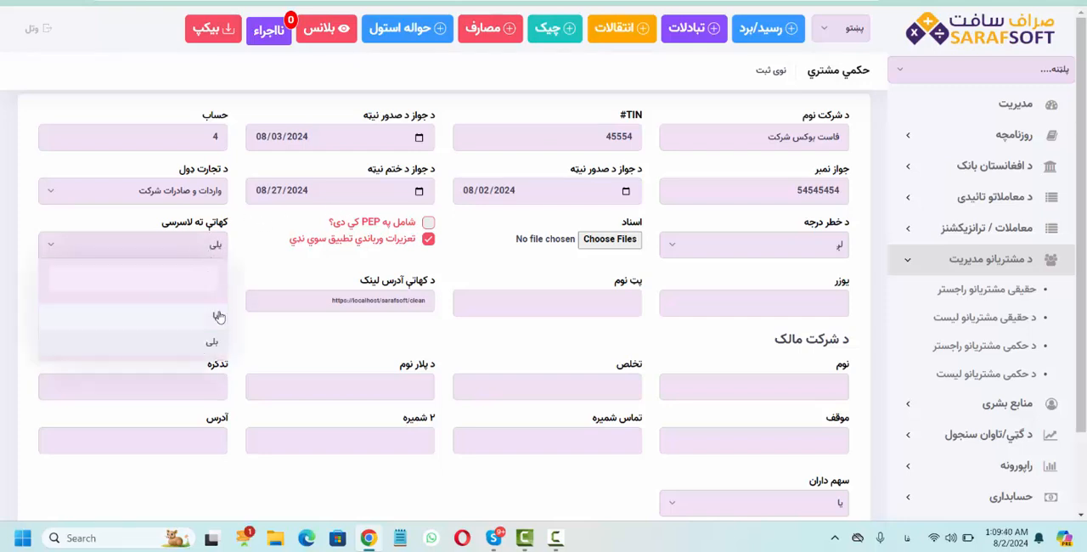
pyautogui.click(218, 316)
# - Enter the owner's first name and surname in the company owner section (د شرکت مالک)
pyautogui.scroll(-2, 476, 226)
pyautogui.click(820, 291)
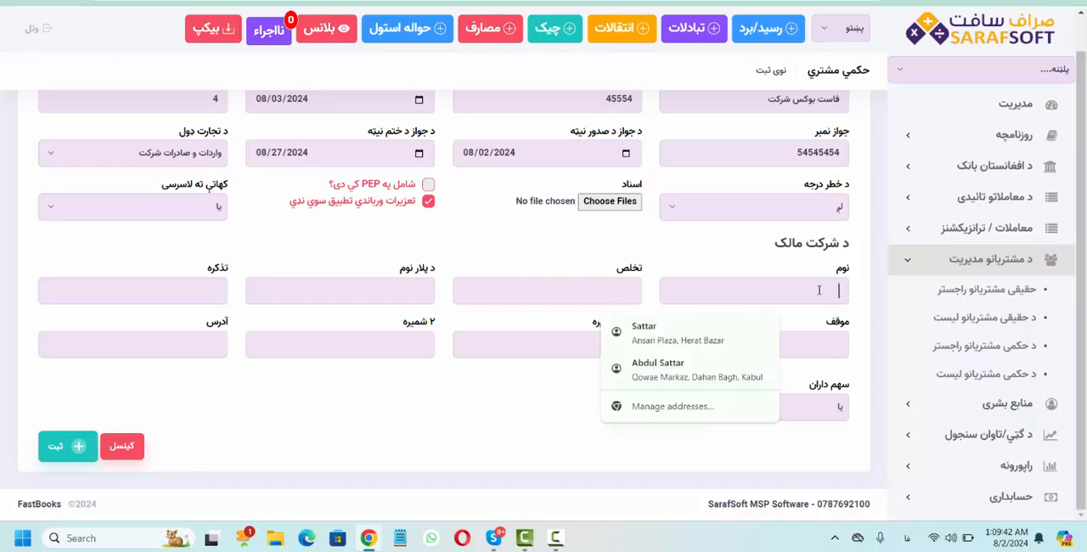
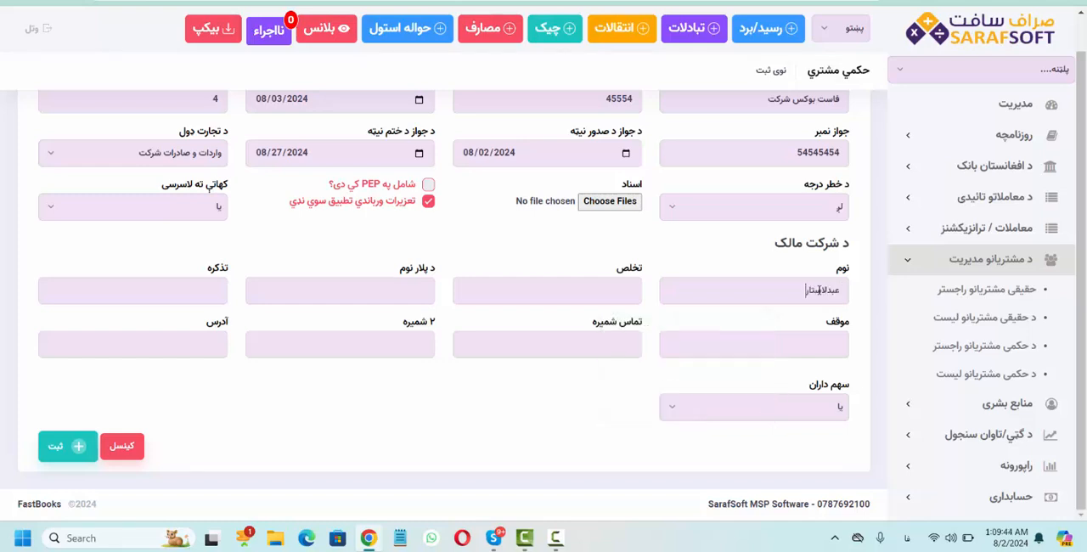
pyautogui.press('BackSpace')
pyautogui.press('BackSpace')
pyautogui.press('BackSpace')
pyautogui.press('BackSpace')
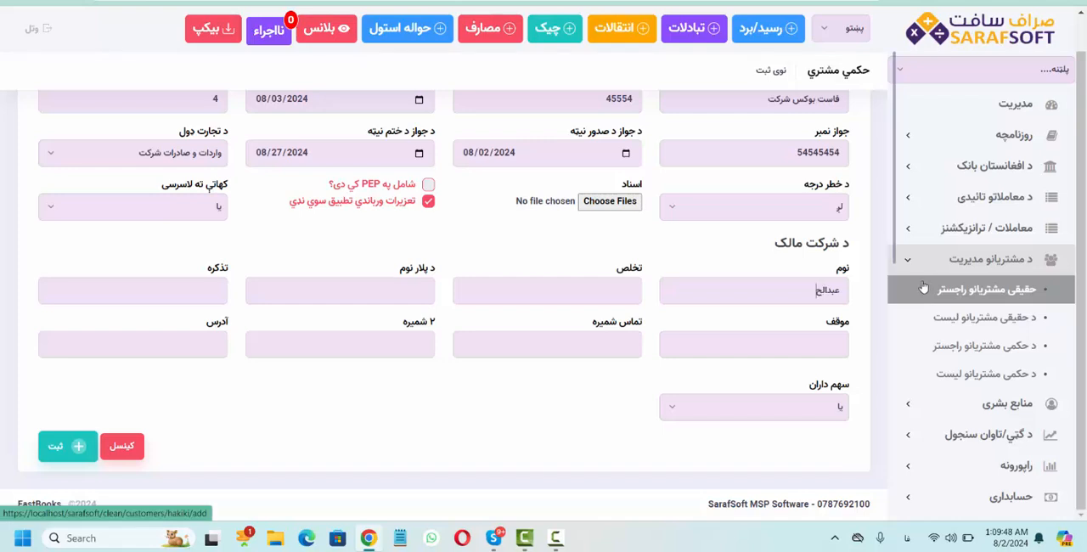
pyautogui.press('Tab')
pyautogui.press('BackSpace')
pyautogui.press('Tab')
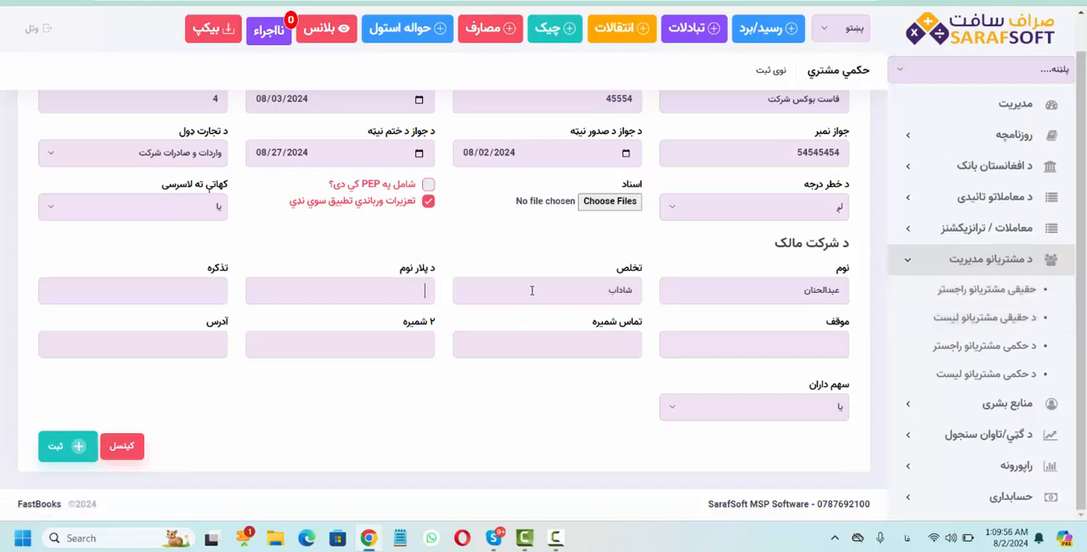
# - Enter the owner's father's name and tazkira number, and set the position (موقف) to ریس شرکت
pyautogui.write('عبدالرحمن')
pyautogui.press('Tab')
pyautogui.write('۹۸۹۸۹۸')
pyautogui.write('ریس')
pyautogui.write(' شرکت')
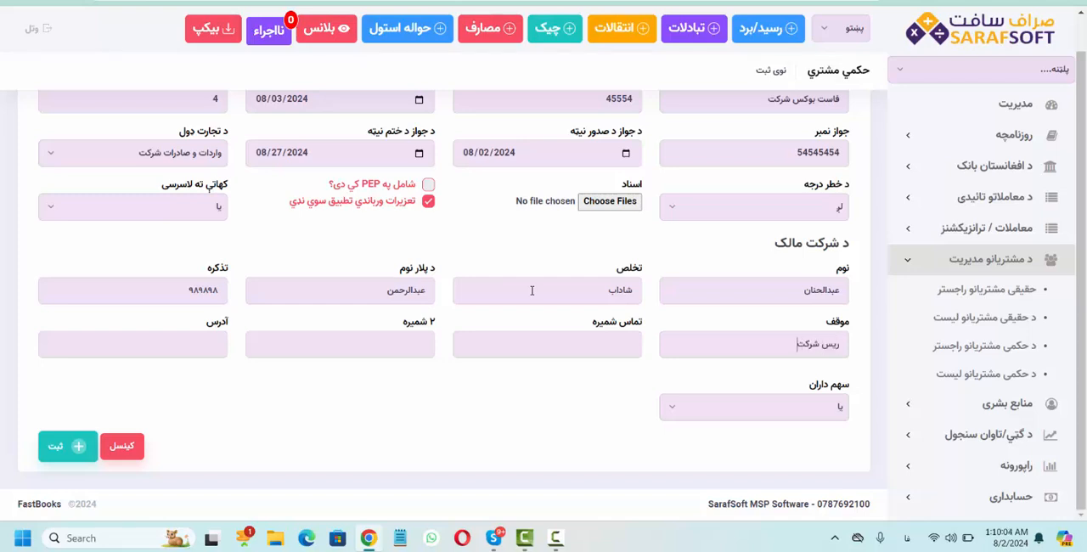
pyautogui.write('۰۸۰۸۰۸')
# - Fill in the owner's contact number and address
pyautogui.press('Tab')
pyautogui.write('کندهار')
# - Set shareholders (سهم داران) to بلی and enter the first shareholder's name and father's name
pyautogui.click(714, 420)
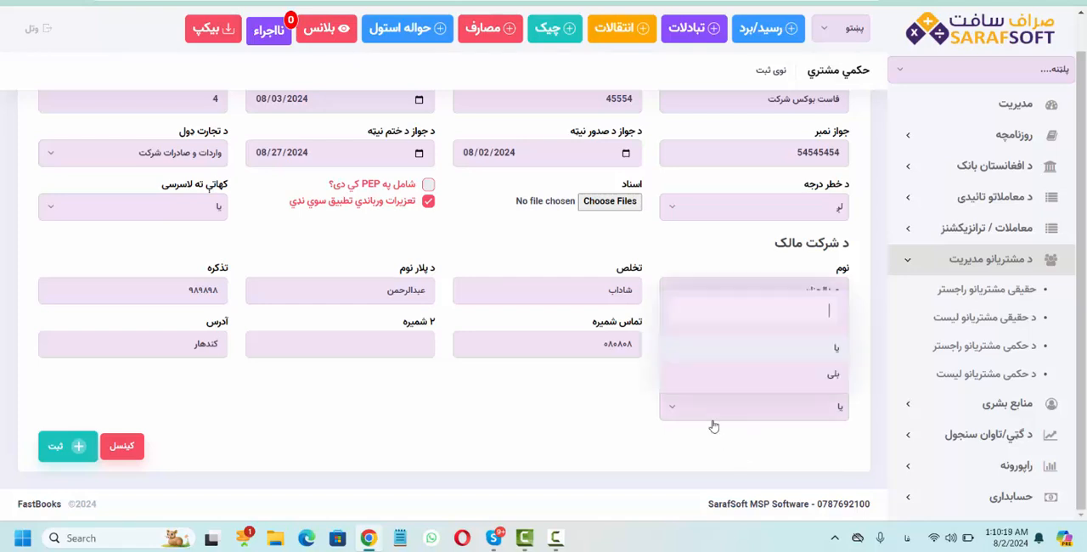
pyautogui.click(740, 377)
pyautogui.scroll(-2, 740, 377)
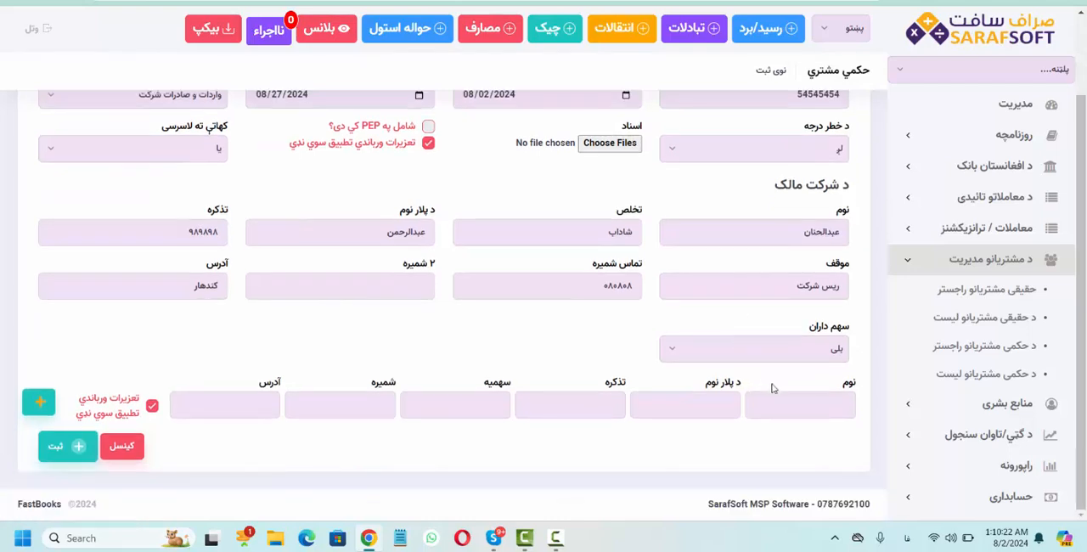
pyautogui.click(767, 408)
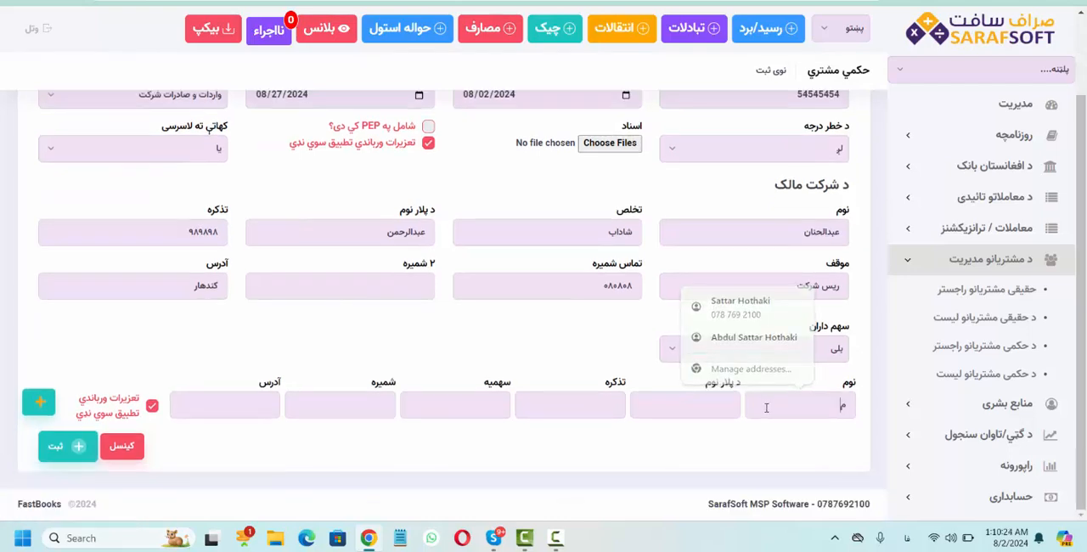
pyautogui.write('محمد کریم')
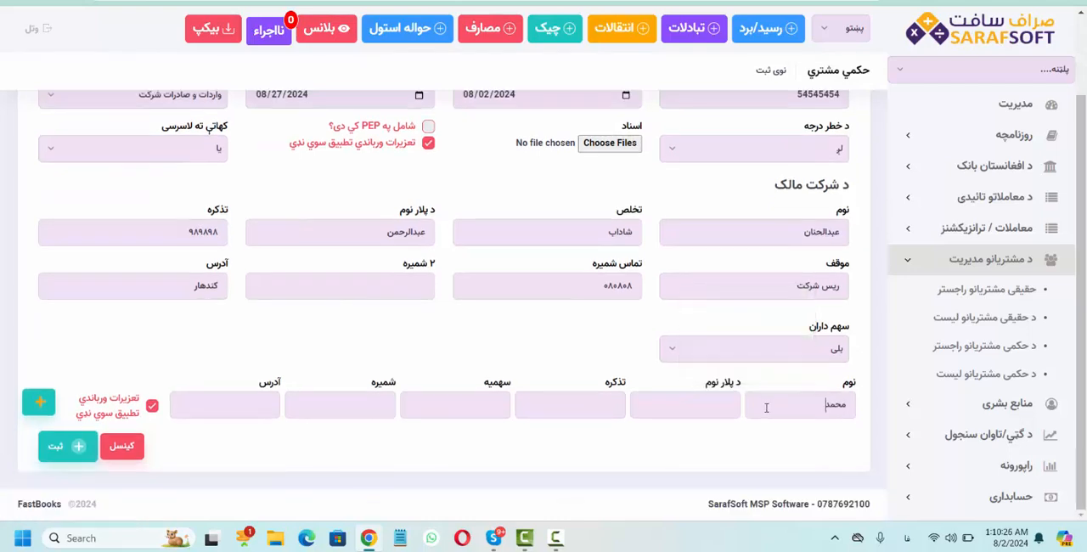
pyautogui.press('Tab')
pyautogui.write('محمد نسیس')
pyautogui.press('BackSpace')
pyautogui.write('م')
pyautogui.press('Tab')
# - Complete the first shareholder with the tazkira number, a share of 40, phone number and address, and add the entry to the list
pyautogui.write('۹۸۹۸۹۸')
pyautogui.press('Tab')
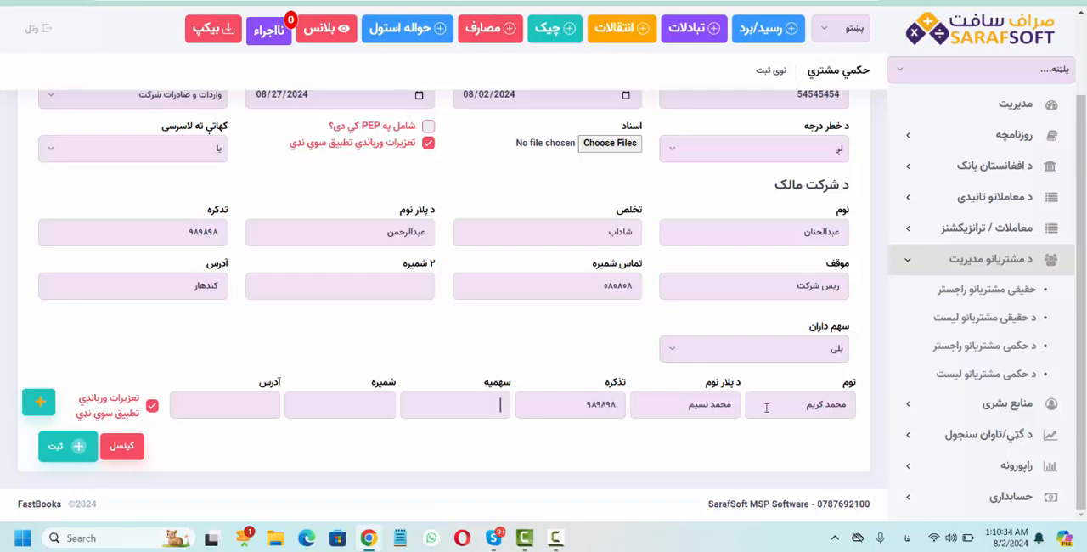
pyautogui.write('40')
pyautogui.write('۰۸۰۸۰۸')
pyautogui.press('Tab')
pyautogui.write('کندهار')
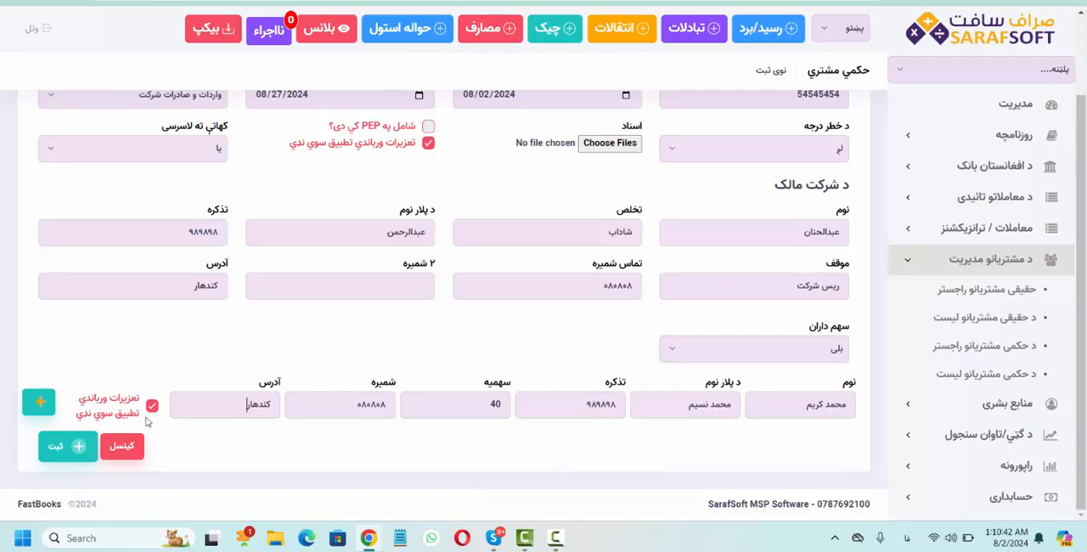
pyautogui.click(52, 412)
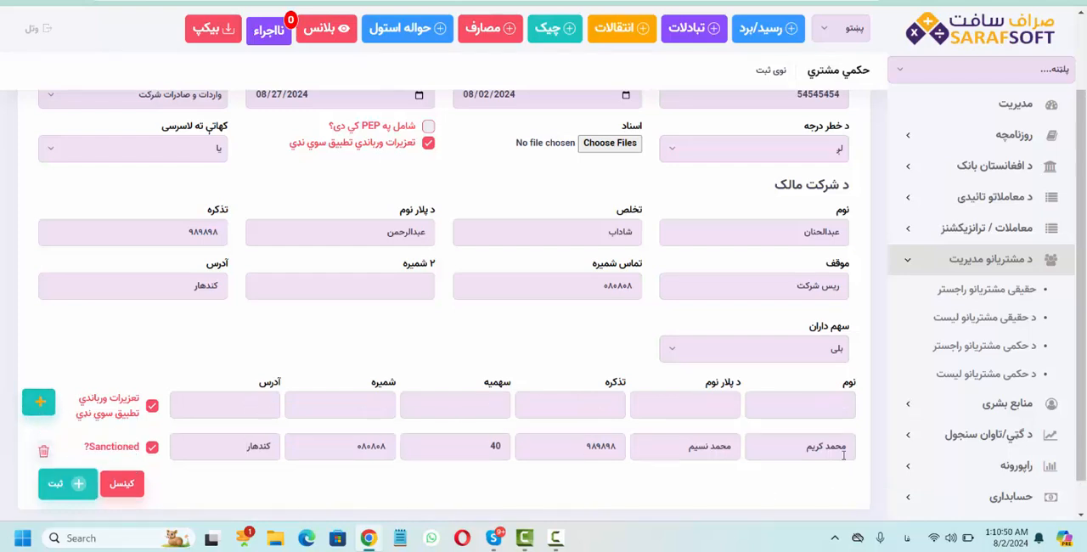
# - Enter the second shareholder's name and father's name in the empty shareholder row
pyautogui.click(800, 406)
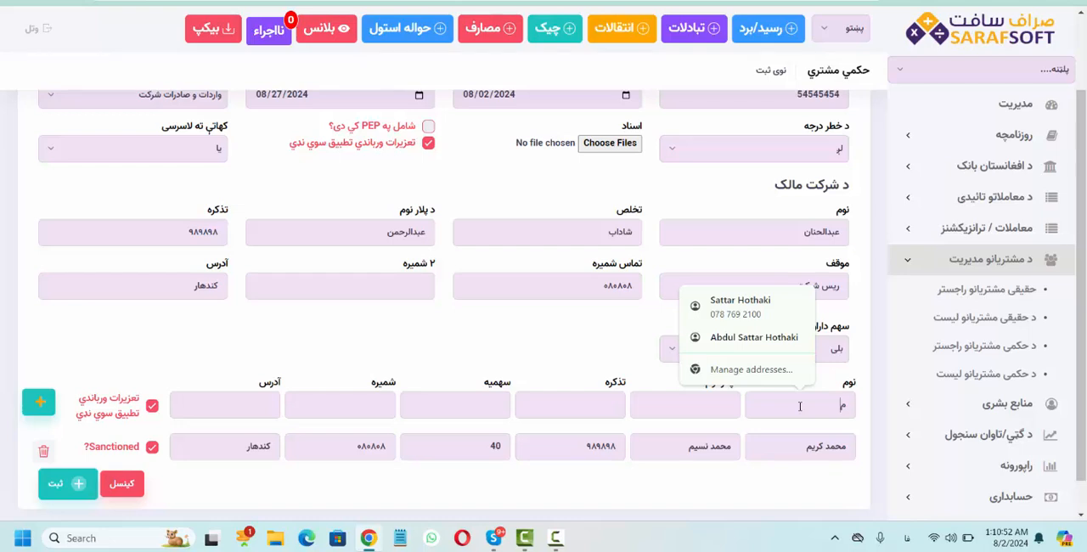
pyautogui.write('محمد نی')
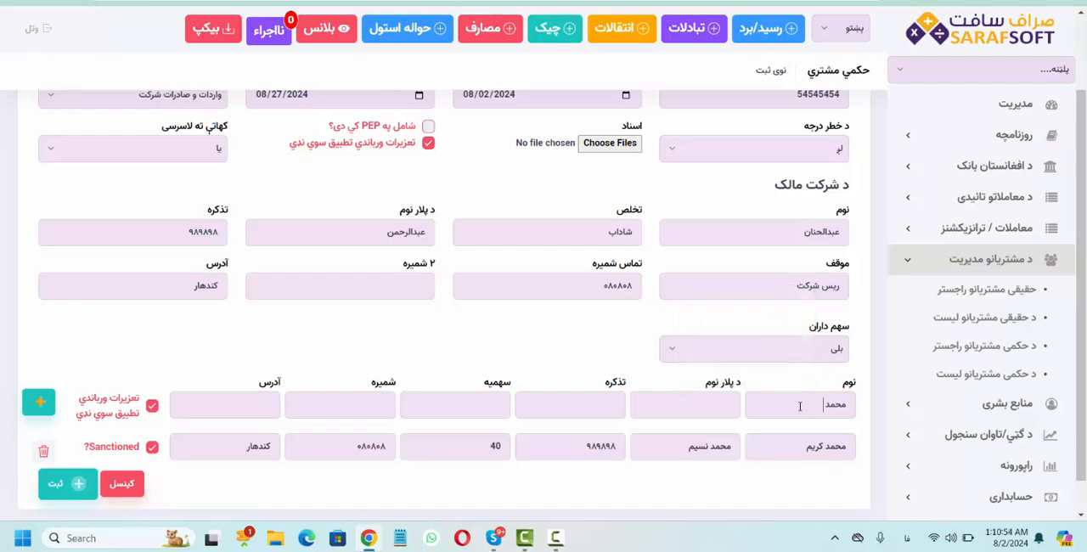
pyautogui.write('ی')
pyautogui.press('Tab')
pyautogui.write('محمد شافع')
pyautogui.press('BackSpace')
pyautogui.press('BackSpace')
pyautogui.write('فع')
pyautogui.press('Tab')
# - Complete the second shareholder with the tazkira number, a share of 20, phone number and address, and submit the company registration
pyautogui.write('۹۸۹۸۹')
pyautogui.press('Tab')
pyautogui.write('20')
pyautogui.press('Tab')
pyautogui.write('۹۸۹۸۹۸')
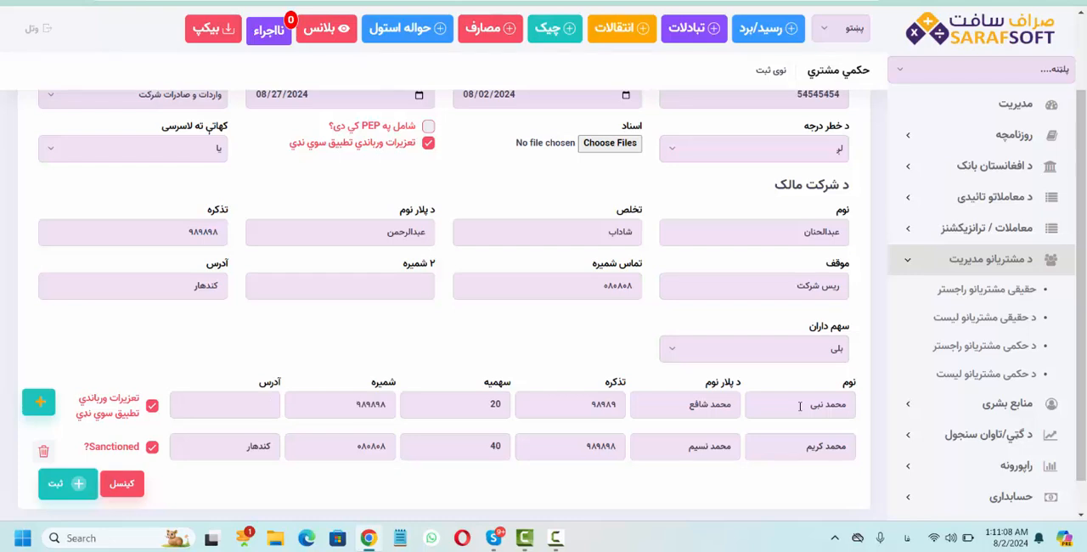
pyautogui.press('Tab')
pyautogui.write('کندا')
pyautogui.write('هار')
pyautogui.click(60, 486)
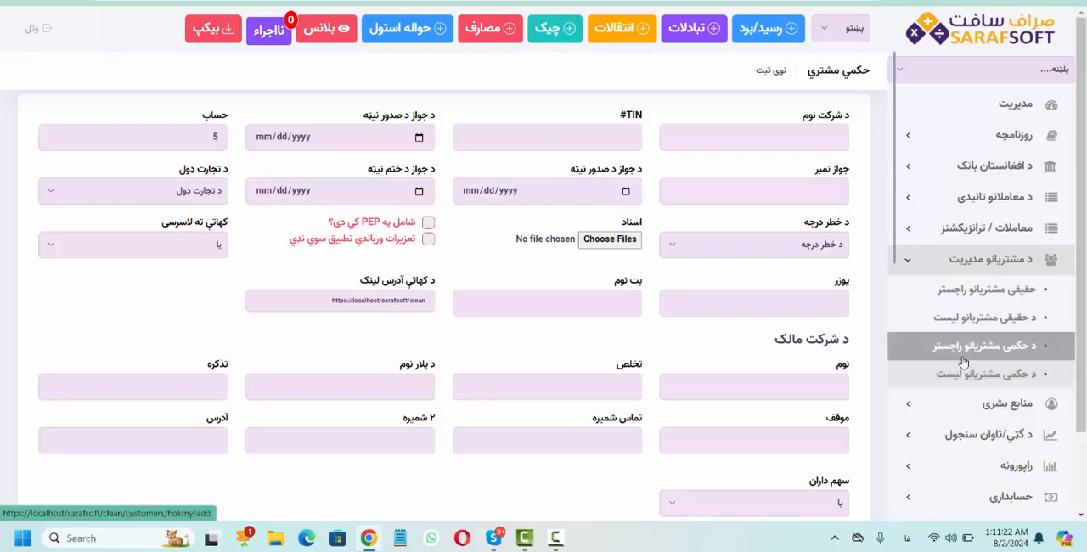
# - Open the list of legal customers (د حکمی مشتریانو لیست) and check the entry for فاست بوکس شرکت
pyautogui.click(967, 378)
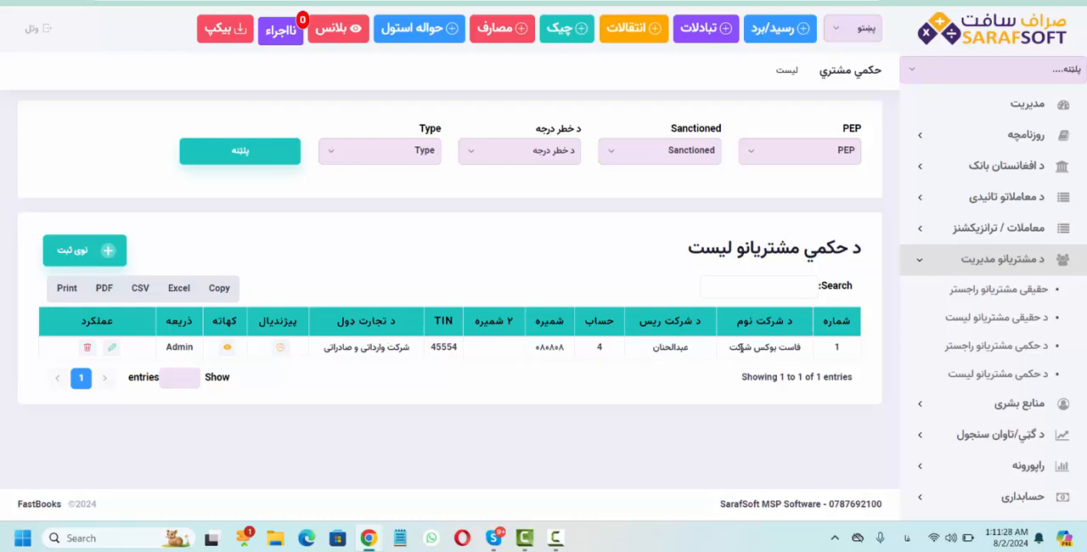
pyautogui.moveTo(744, 353); pyautogui.dragTo(788, 348)
pyautogui.click(788, 347)
pyautogui.click(926, 265)
pyautogui.click(928, 265)
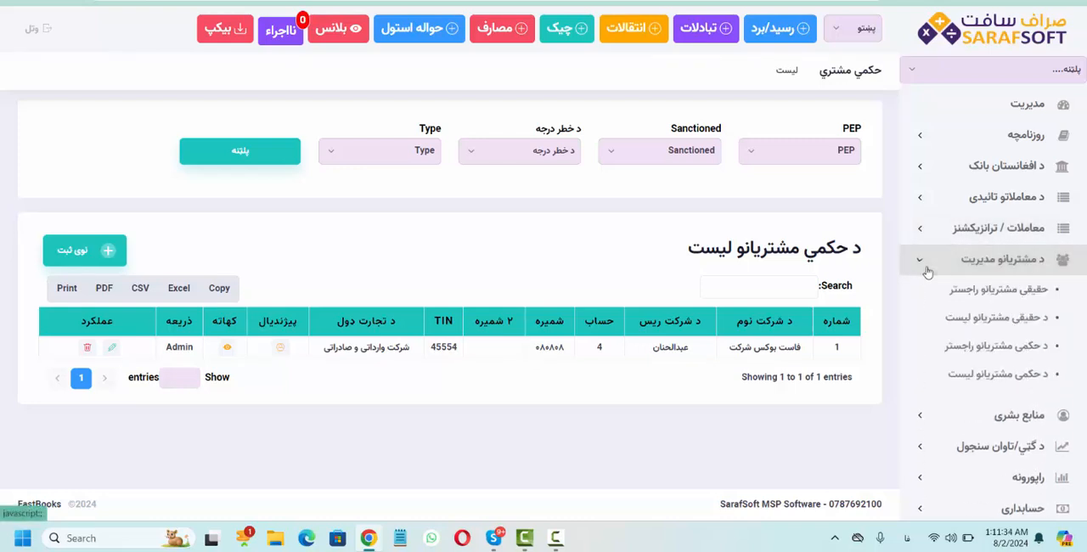
pyautogui.click(928, 265)
pyautogui.click(928, 271)
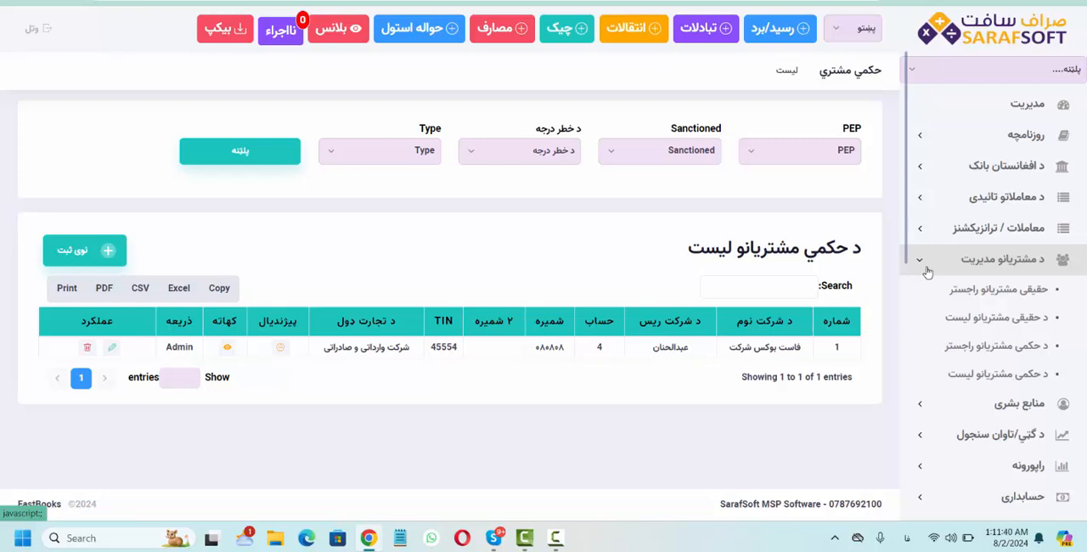
pyautogui.click(928, 271)
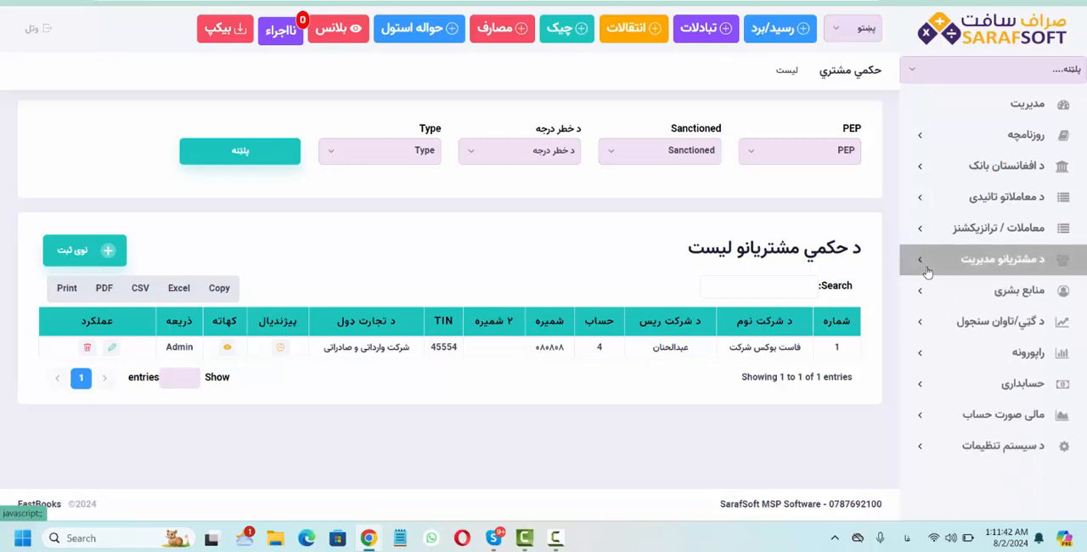
# - Review the registered company's profile, account statement and edit form, returning to the legal customer list after each
pyautogui.click(280, 348)
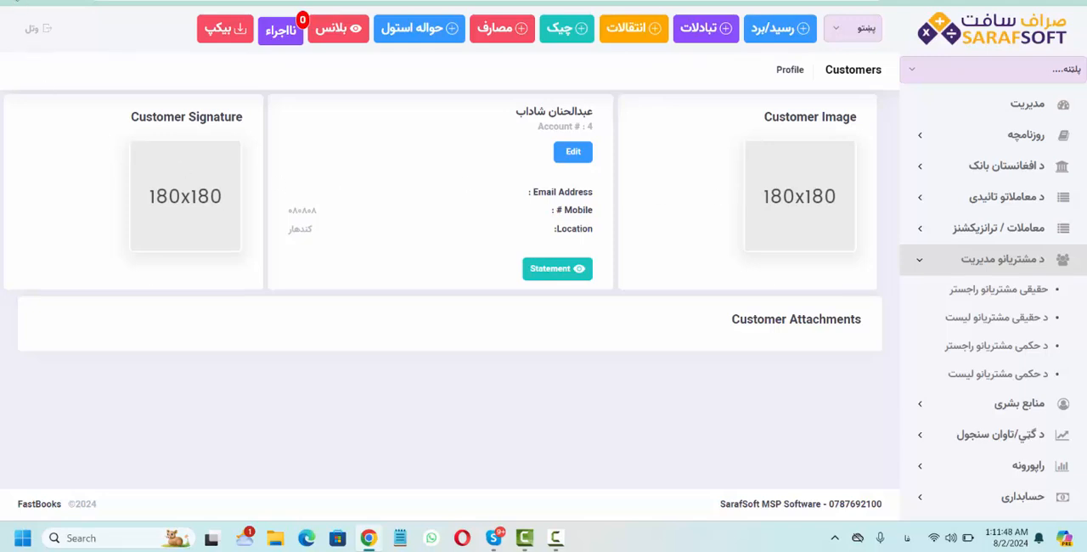
pyautogui.click(17, 2)
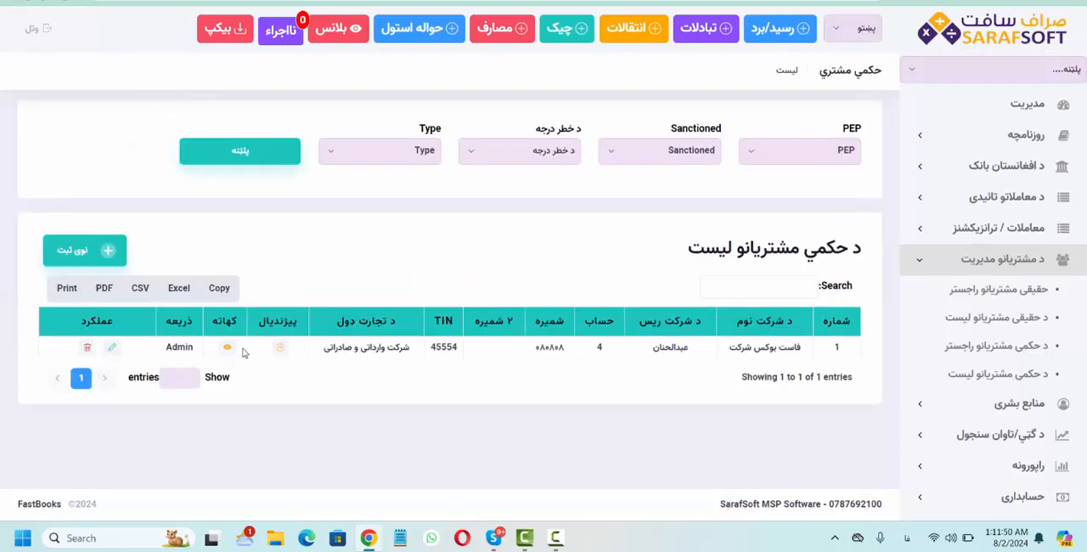
pyautogui.click(228, 348)
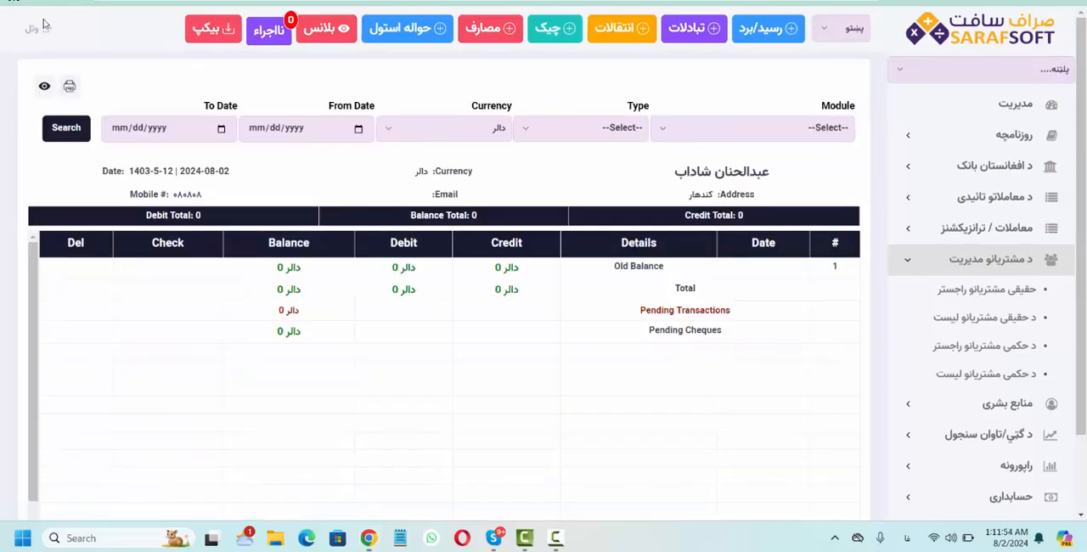
pyautogui.hotkey('alt', 'Left')
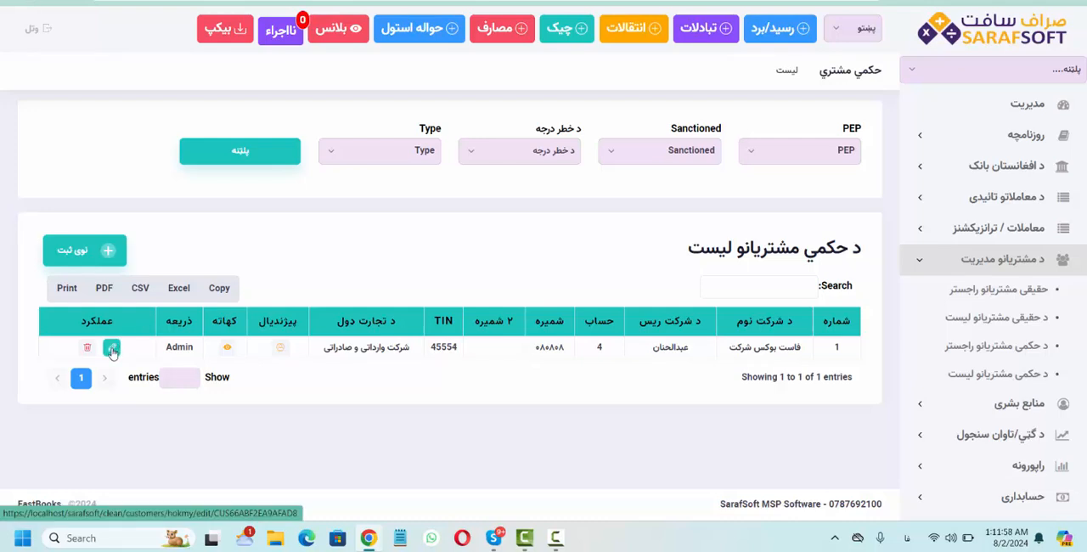
pyautogui.click(112, 348)
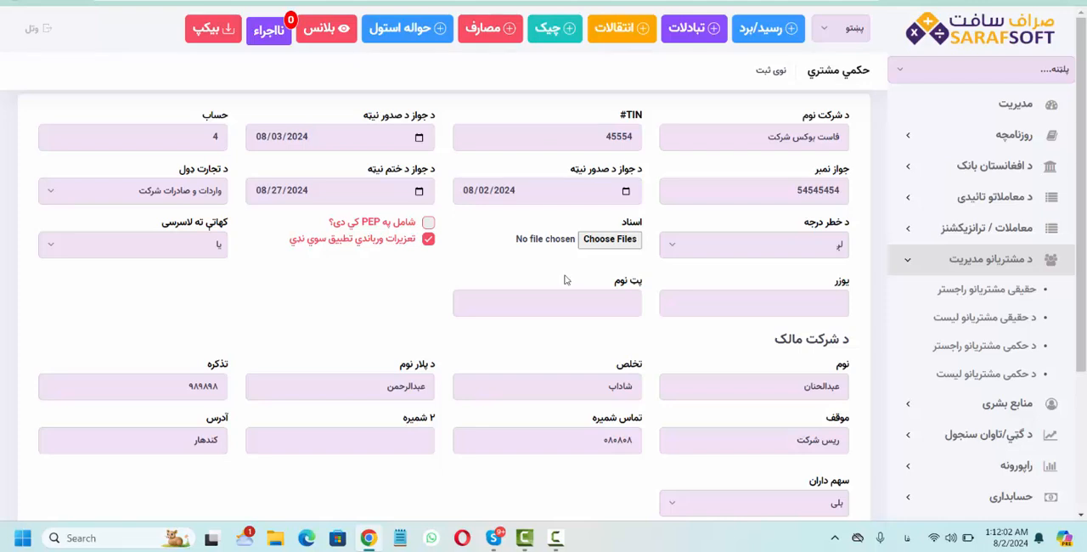
pyautogui.hotkey('alt', 'Left')
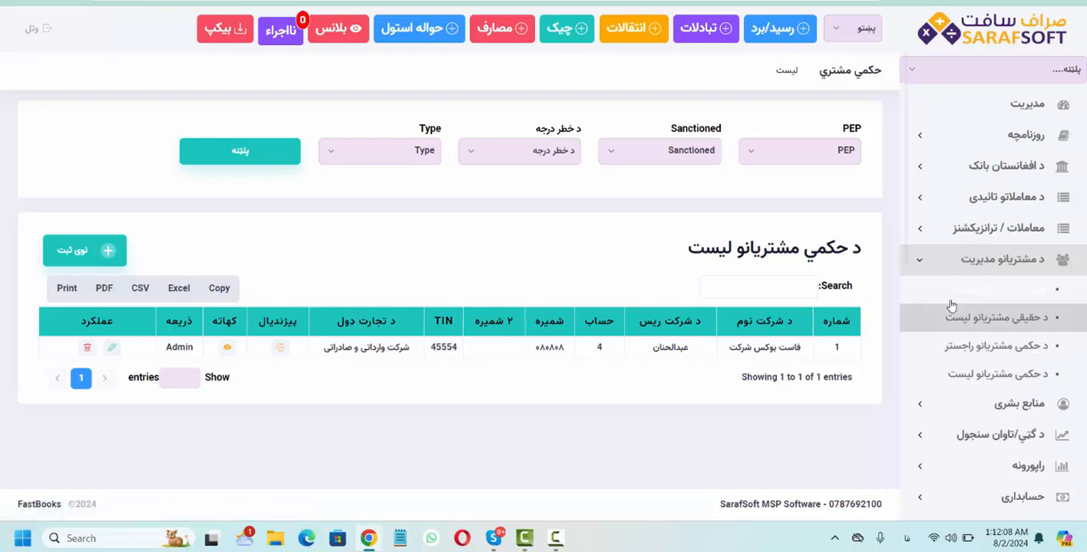
pyautogui.click(918, 270)
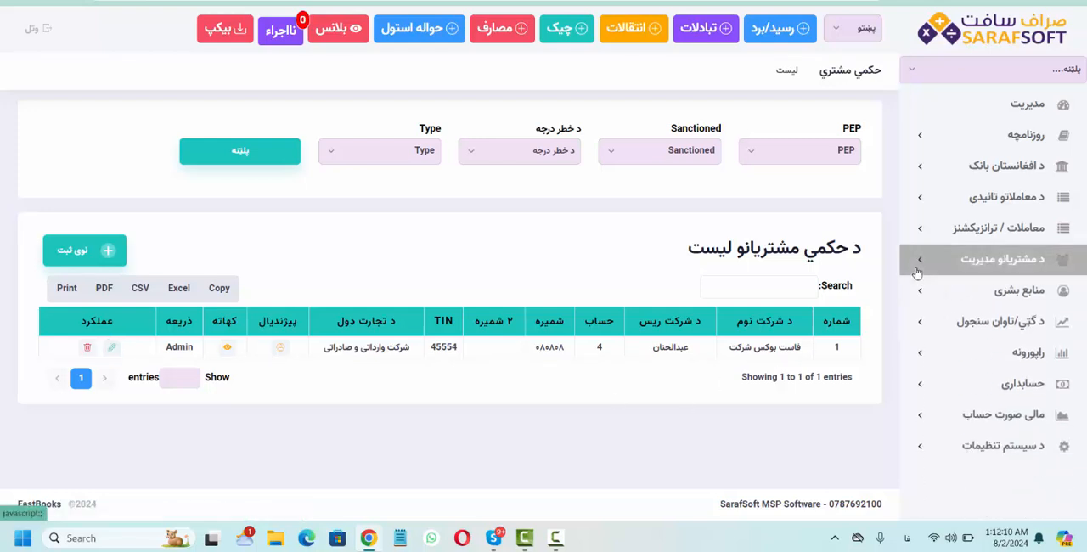
pyautogui.click(918, 270)
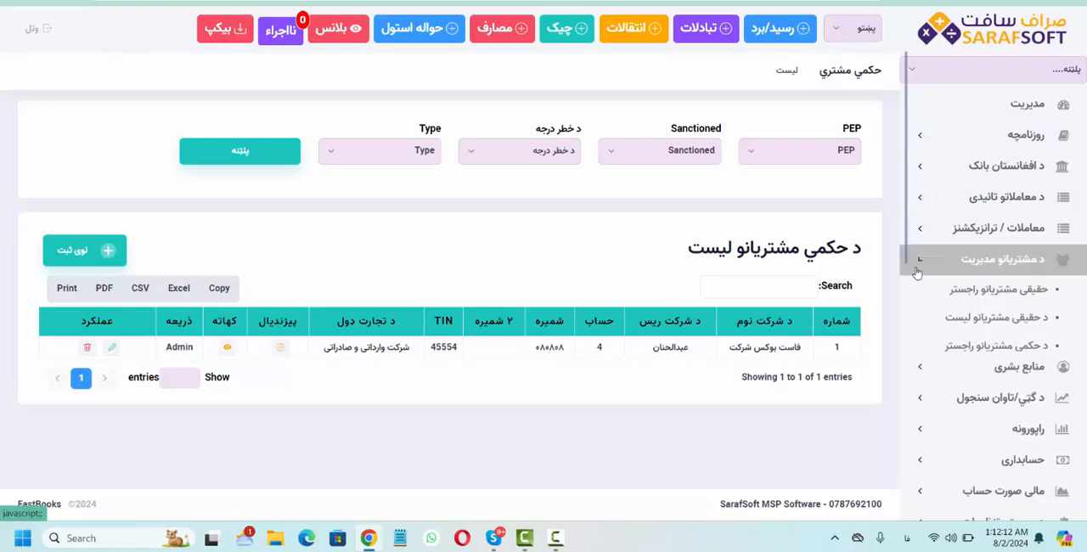